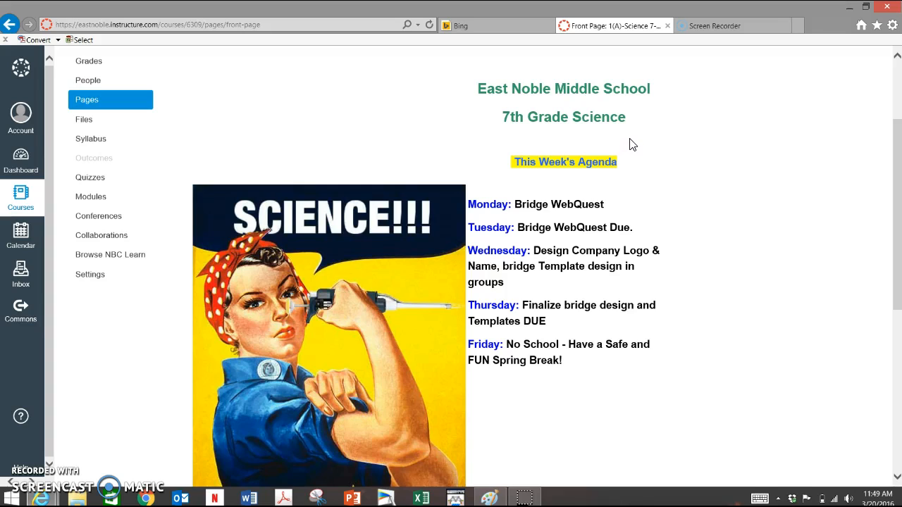
pyautogui.click(622, 145)
pyautogui.click(624, 123)
pyautogui.click(603, 149)
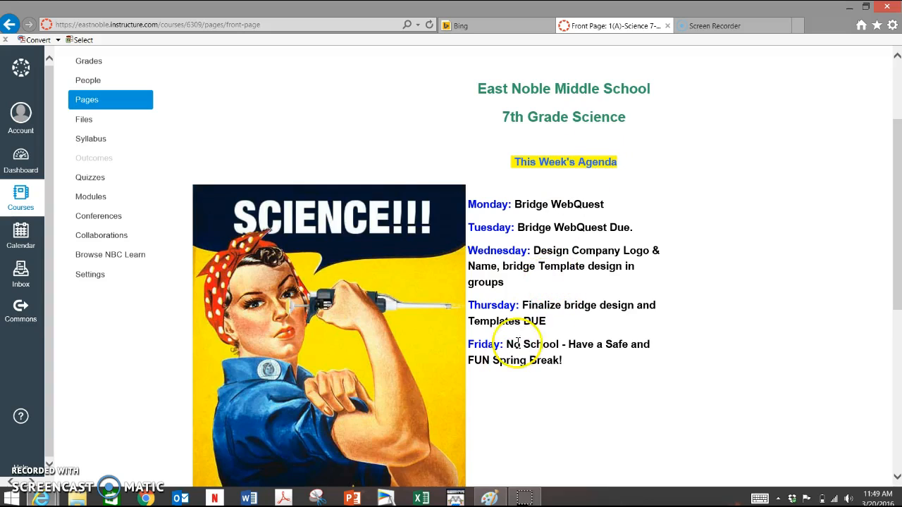
# Step: Open the "Wednesday, March 23, 2016 Task Instructions and TURN IN LINK." assignment from the course modules
pyautogui.click(92, 202)
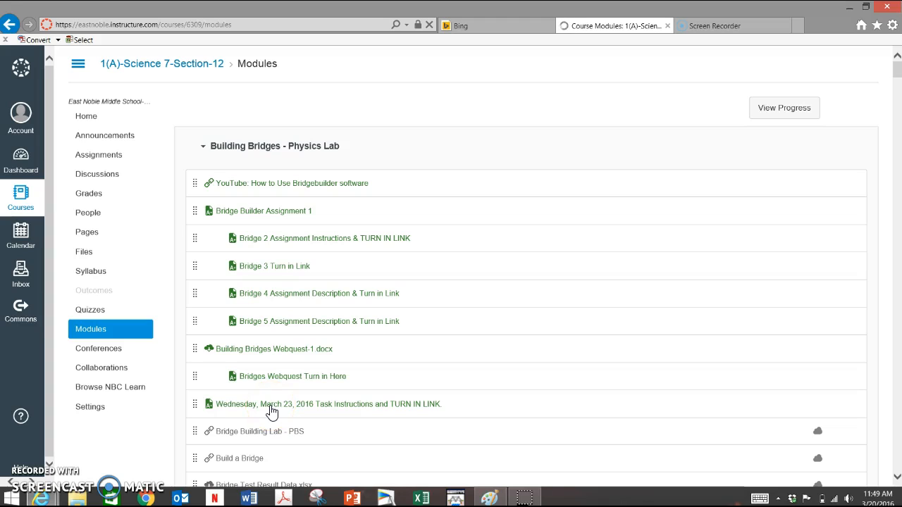
pyautogui.click(553, 246)
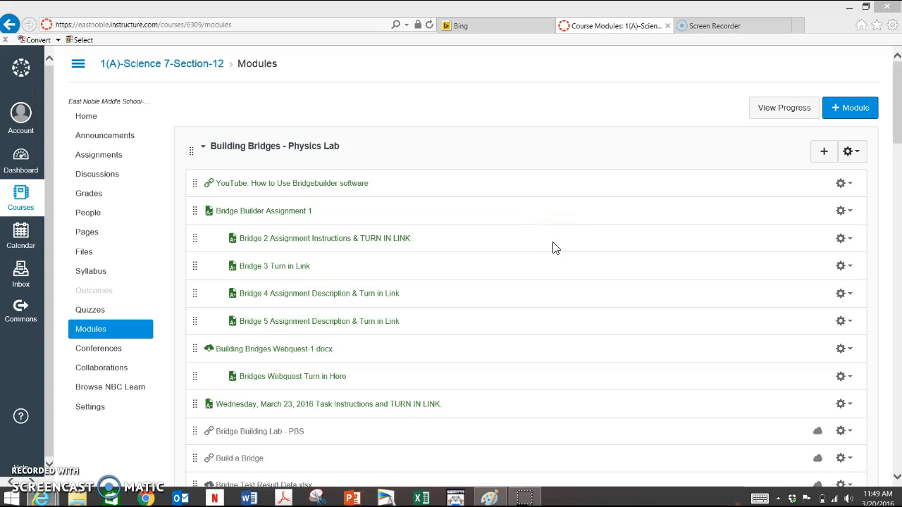
pyautogui.click(400, 419)
pyautogui.click(374, 400)
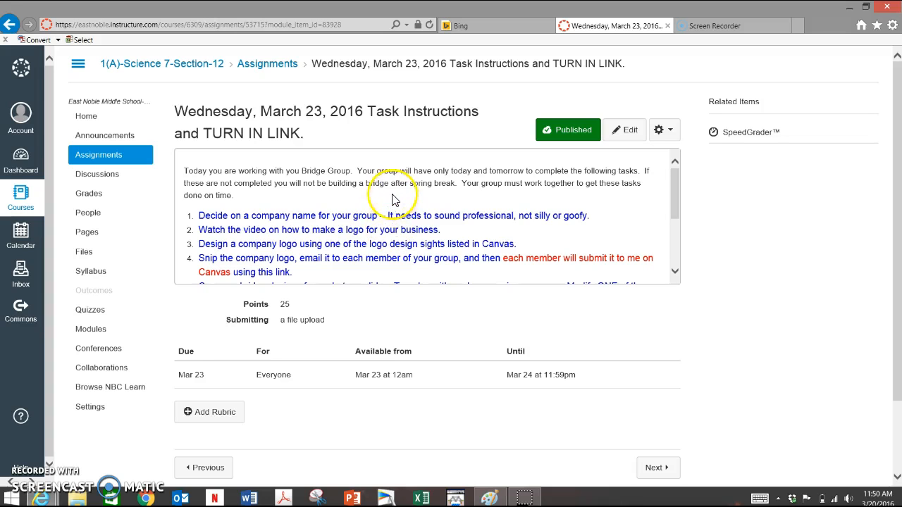
# Step: Read through the assignment's numbered tasks and the closing note about the paper blueprint
pyautogui.scroll(-1, 386, 205)
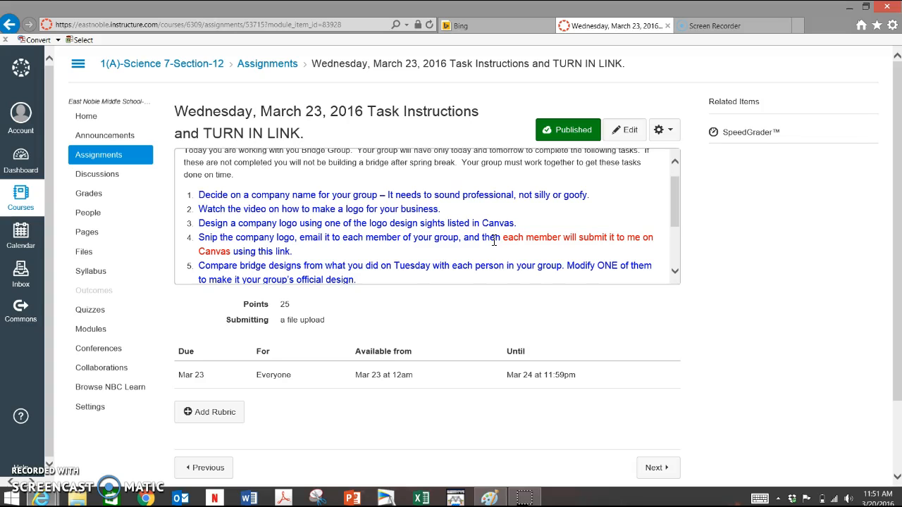
pyautogui.scroll(-1, 494, 241)
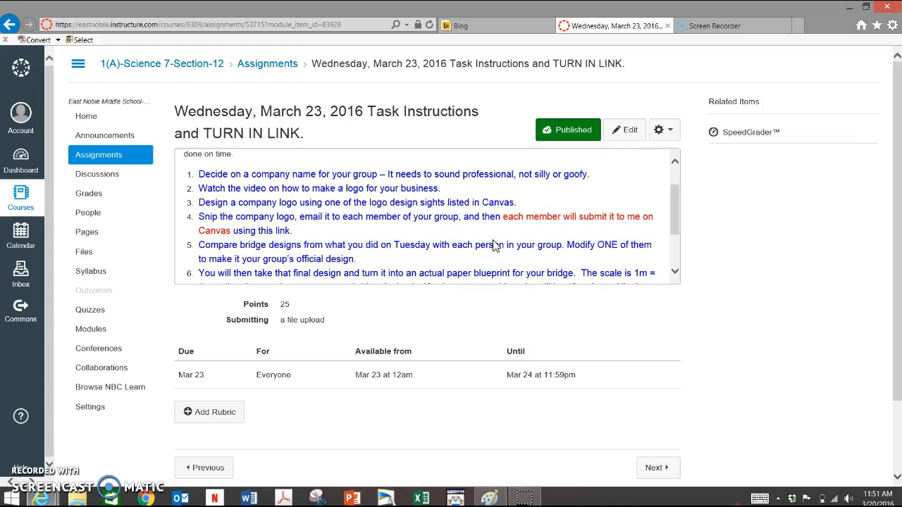
pyautogui.scroll(-2, 494, 245)
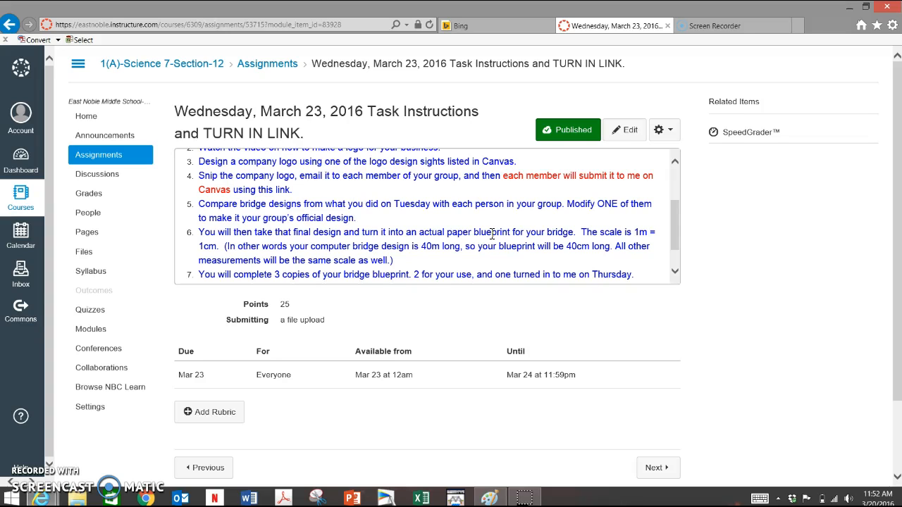
pyautogui.click(488, 238)
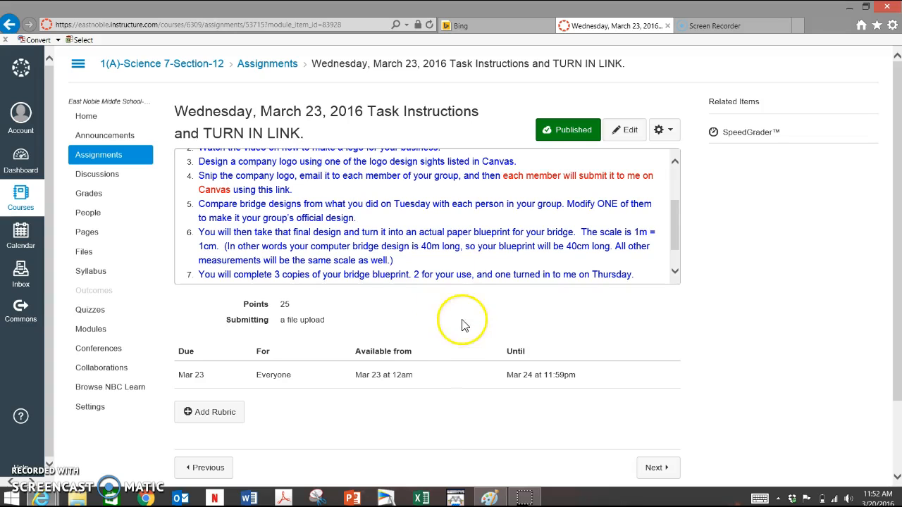
pyautogui.click(434, 276)
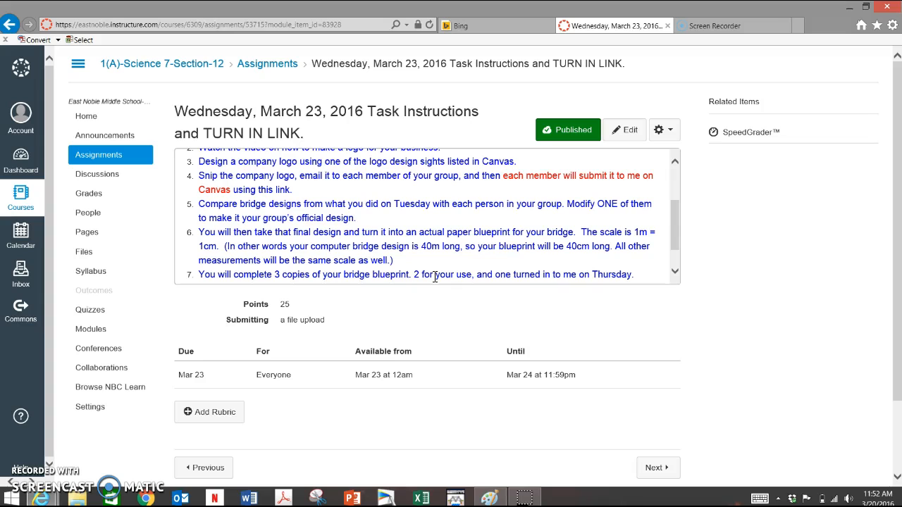
pyautogui.click(435, 277)
pyautogui.click(436, 248)
pyautogui.scroll(-1, 437, 248)
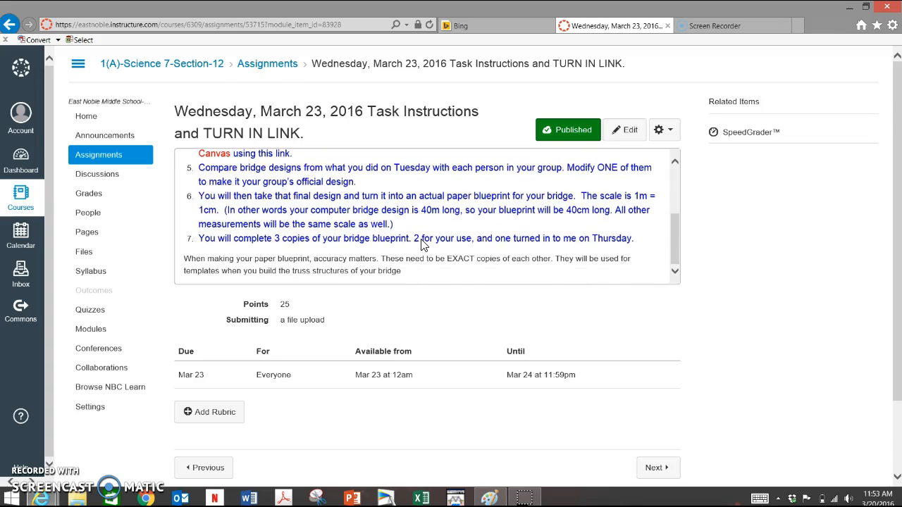
pyautogui.scroll(-3, 423, 244)
pyautogui.scroll(5, 423, 245)
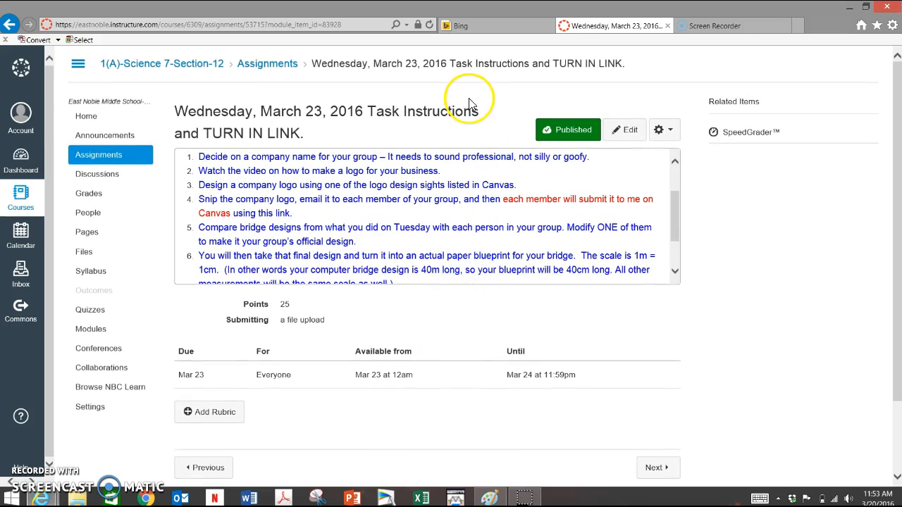
# Step: Switch to Bing, search for "logo maker" and open the logotypemaker.com result
pyautogui.click(500, 29)
pyautogui.click(310, 148)
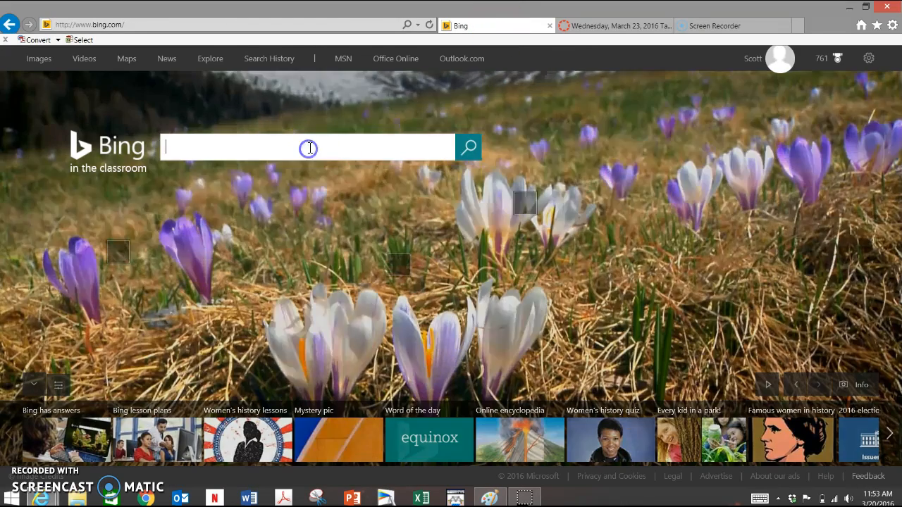
pyautogui.write('logo')
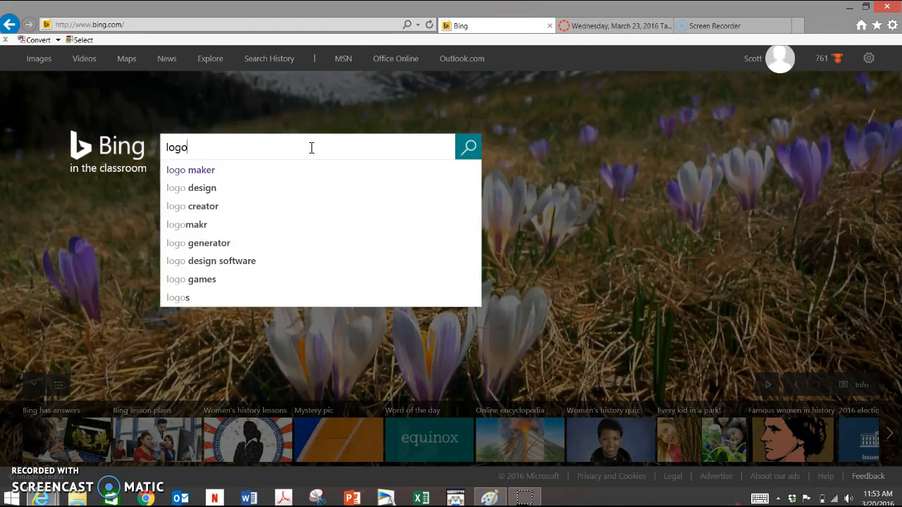
pyautogui.press('Down')
pyautogui.press('Return')
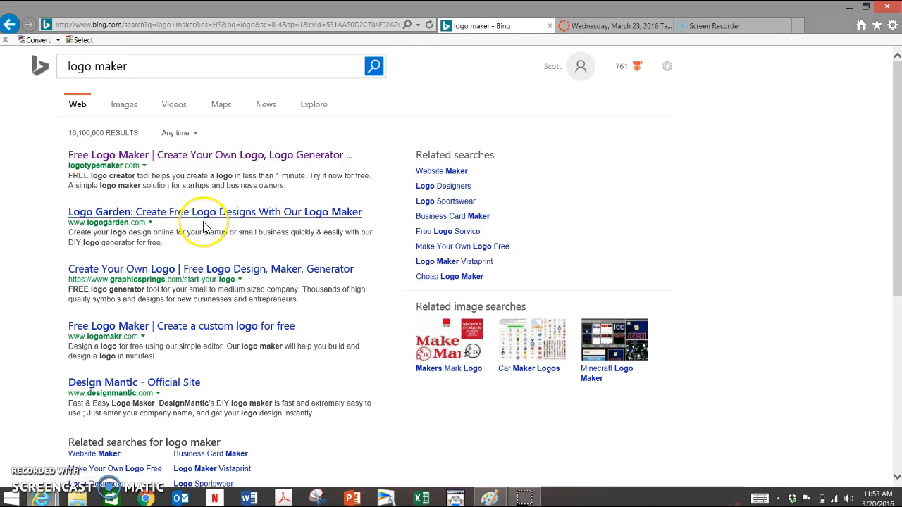
pyautogui.click(189, 155)
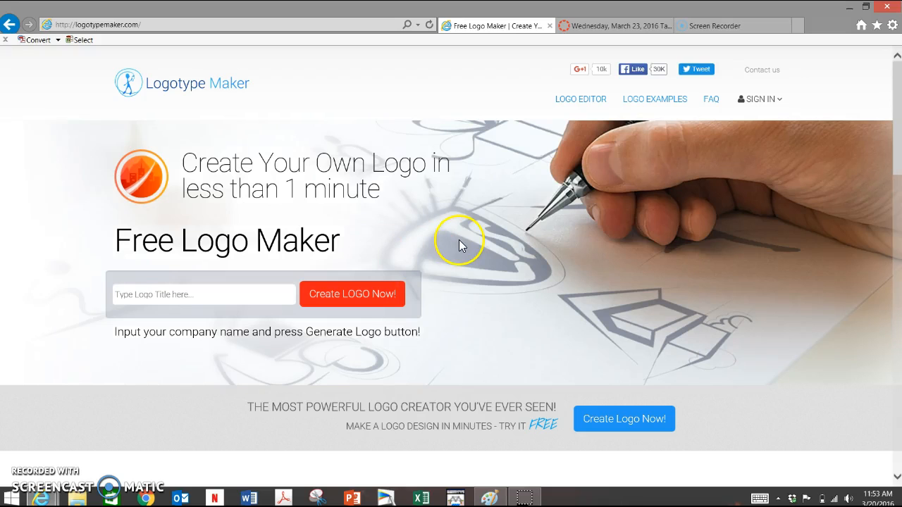
# Step: Generate logo designs for the company name "Kabrich Bridges Inc."
pyautogui.click(188, 293)
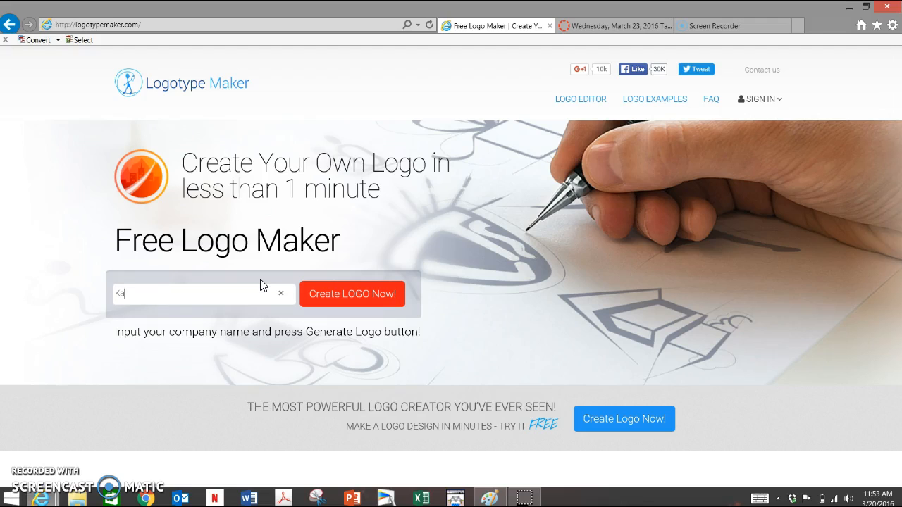
pyautogui.write('b')
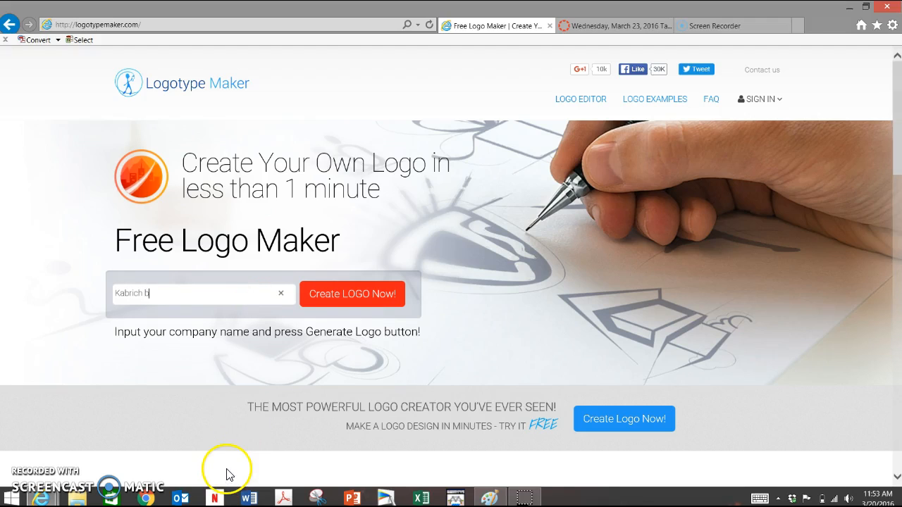
pyautogui.write('rich Bridges In')
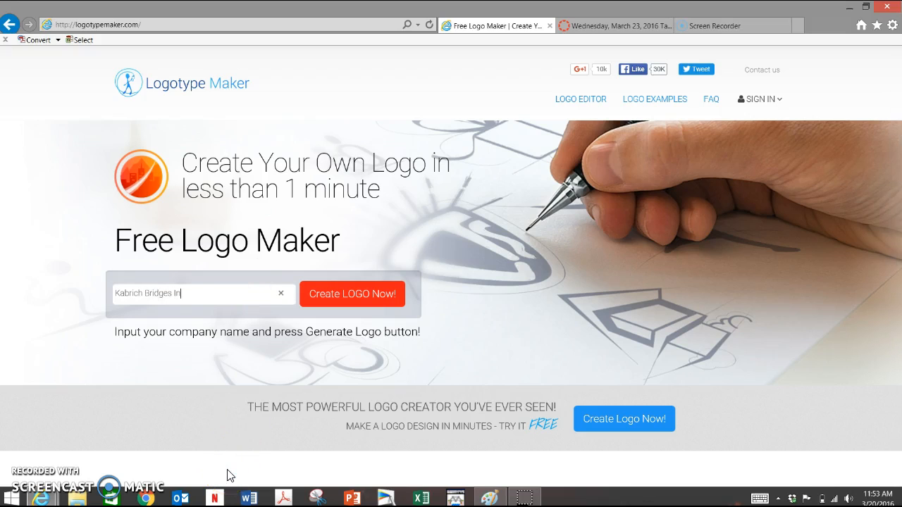
pyautogui.click(374, 296)
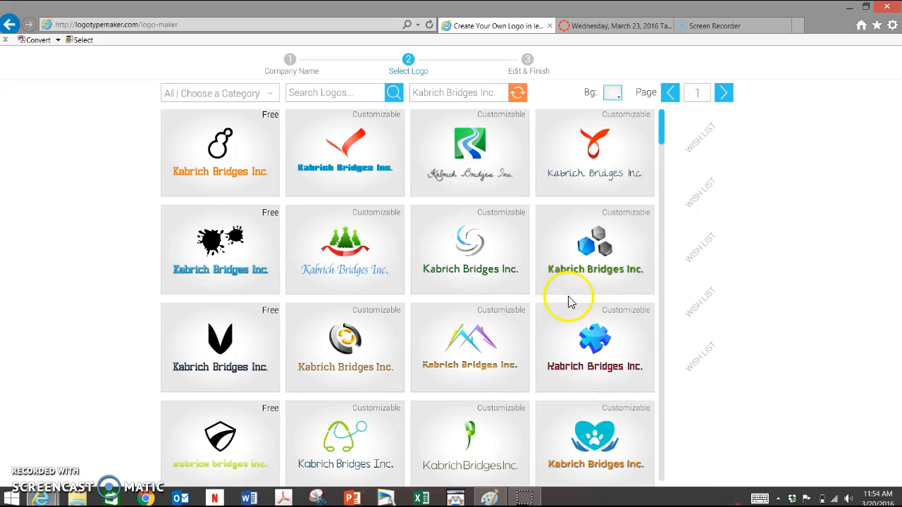
# Step: Browse the generated logos and choose the green square design with the winding blue river for editing
pyautogui.scroll(-2, 568, 298)
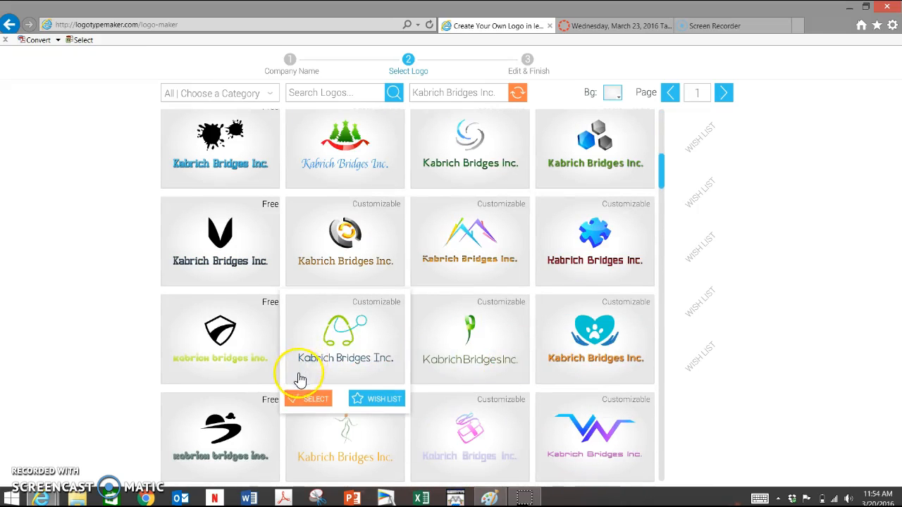
pyautogui.scroll(-2, 298, 379)
pyautogui.scroll(-2, 542, 425)
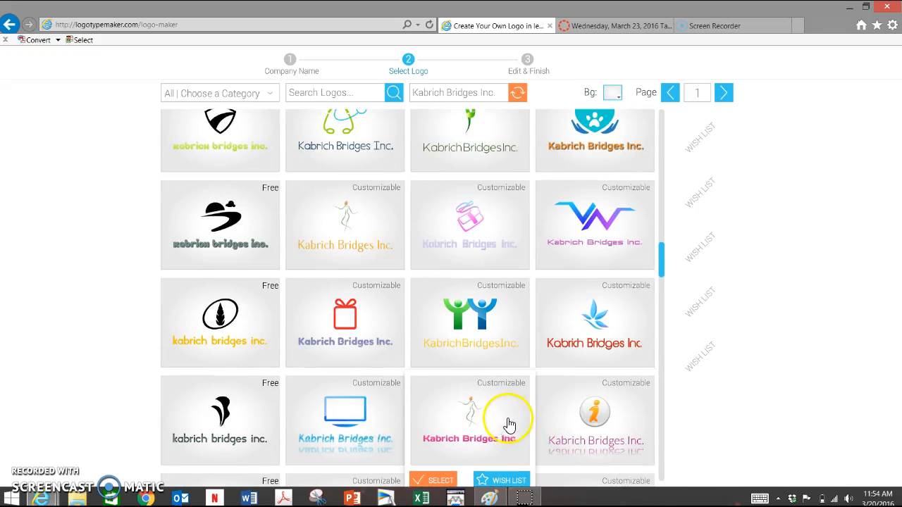
pyautogui.scroll(-2, 510, 422)
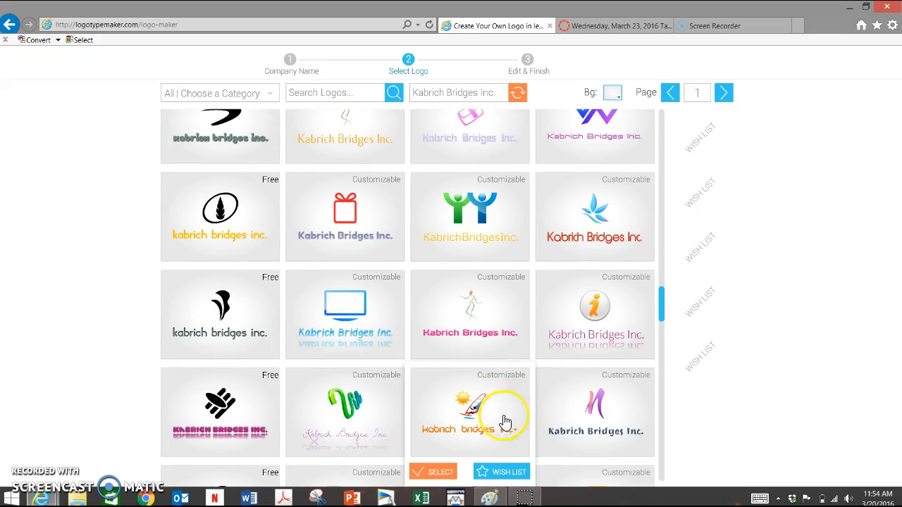
pyautogui.scroll(-3, 510, 423)
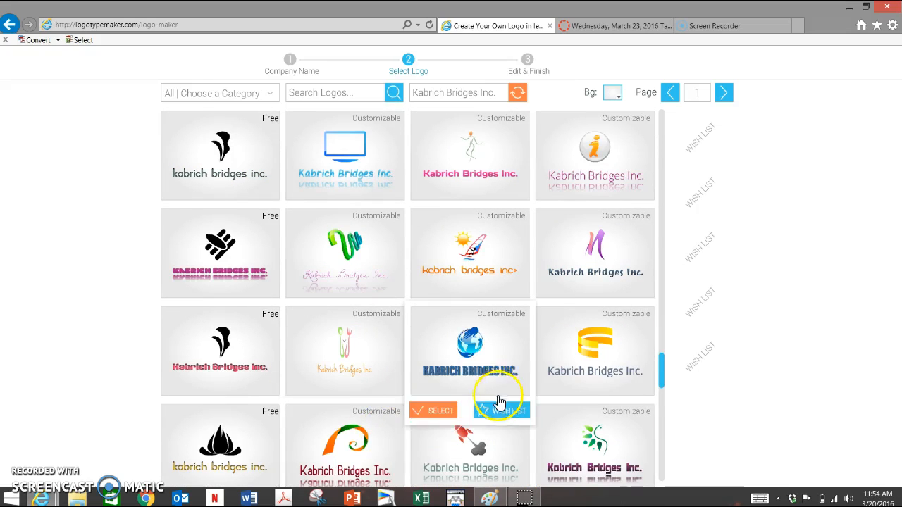
pyautogui.scroll(-3, 501, 416)
pyautogui.scroll(-2, 536, 415)
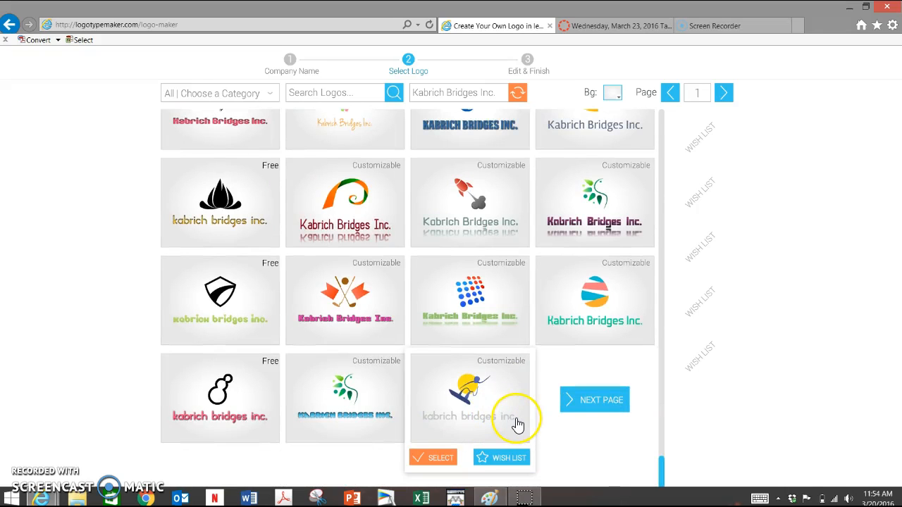
pyautogui.scroll(3, 359, 411)
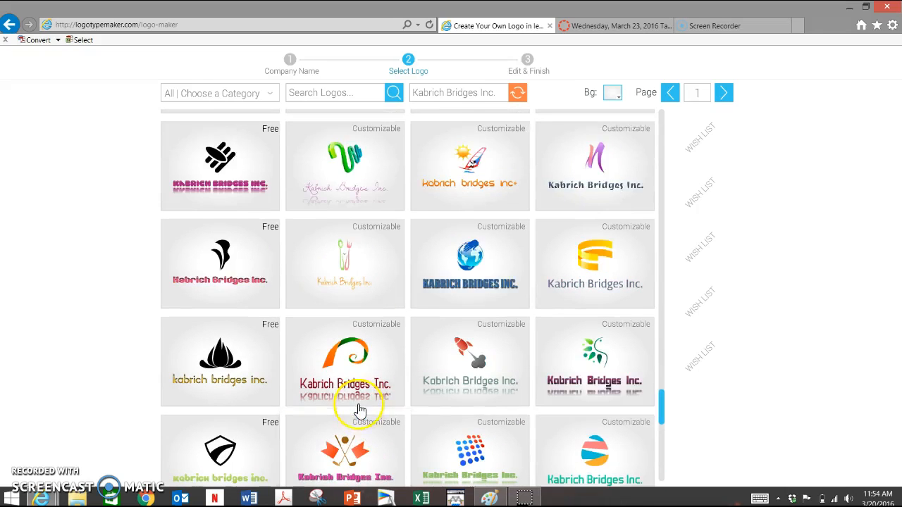
pyautogui.scroll(10, 359, 410)
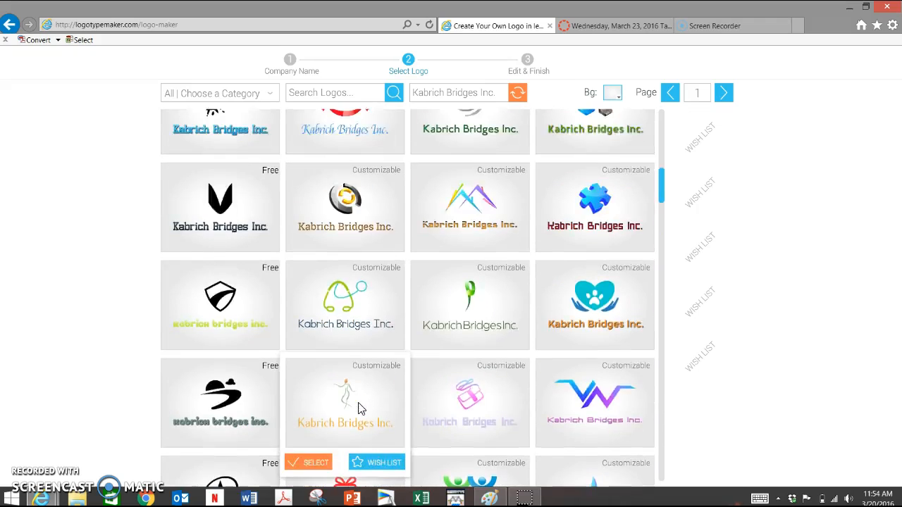
pyautogui.scroll(2, 357, 407)
pyautogui.click(338, 248)
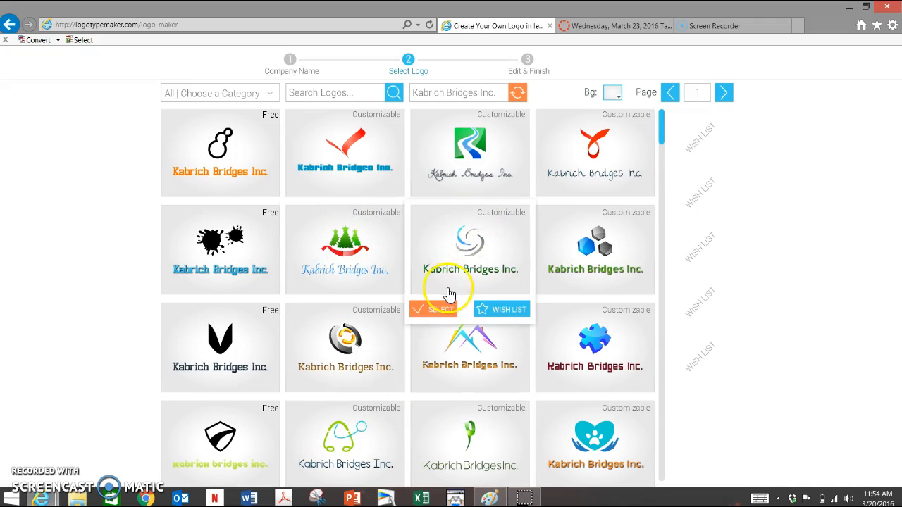
pyautogui.click(475, 162)
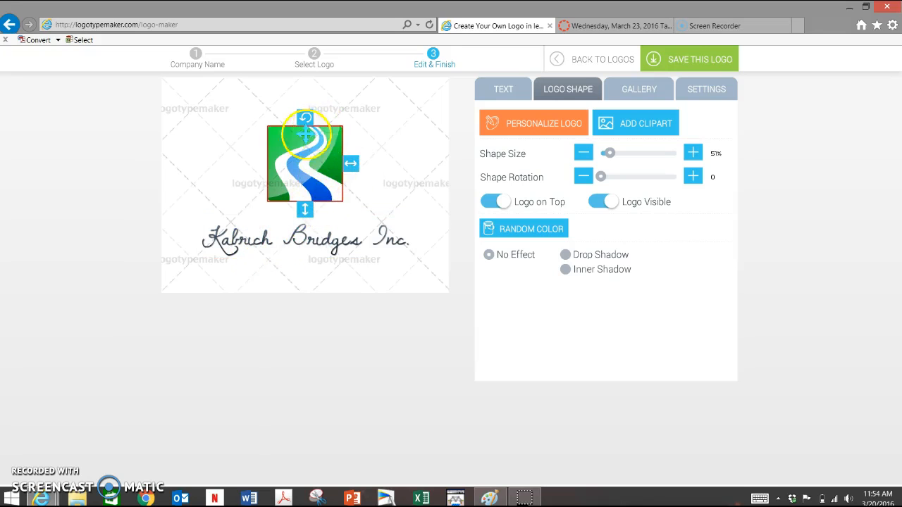
# Step: Enlarge the river shape to 75%, move it lower on the canvas and place the company name directly above it
pyautogui.moveTo(306, 216)
pyautogui.mouseDown()
pyautogui.moveTo(328, 238)
pyautogui.moveTo(315, 227)
pyautogui.mouseUp()
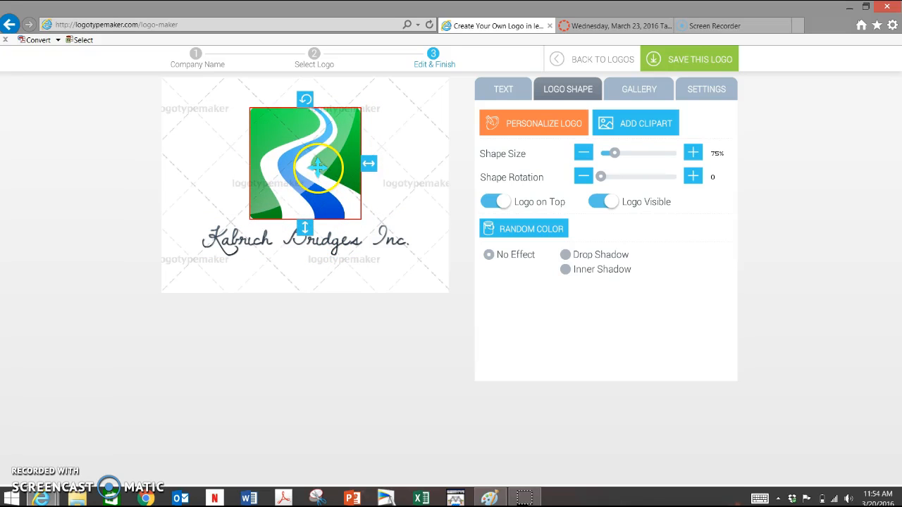
pyautogui.moveTo(318, 165); pyautogui.dragTo(315, 215)
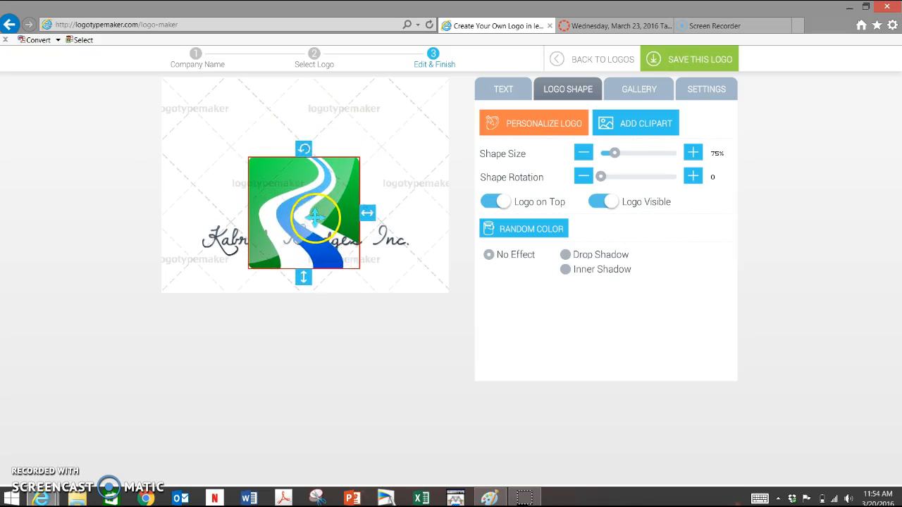
pyautogui.click(380, 238)
pyautogui.moveTo(383, 250); pyautogui.dragTo(388, 138)
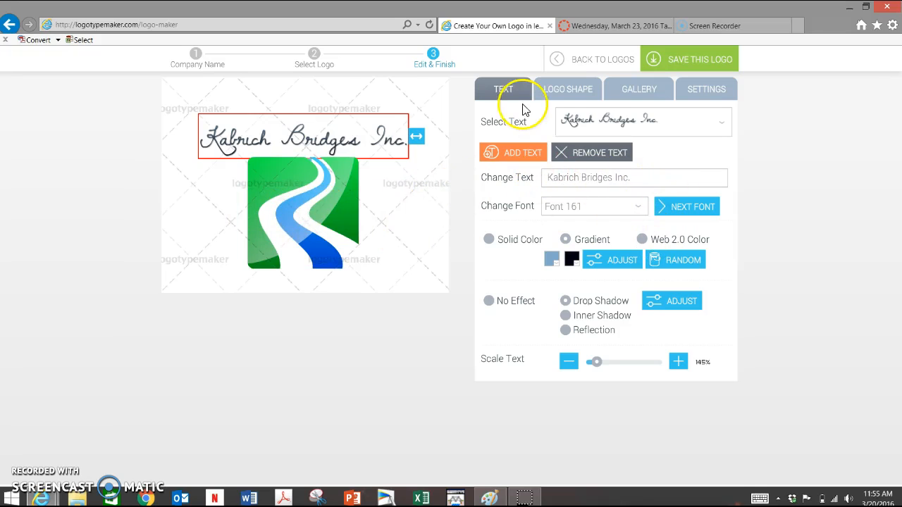
# Step: Change the font of the company name text to Font 10
pyautogui.click(662, 121)
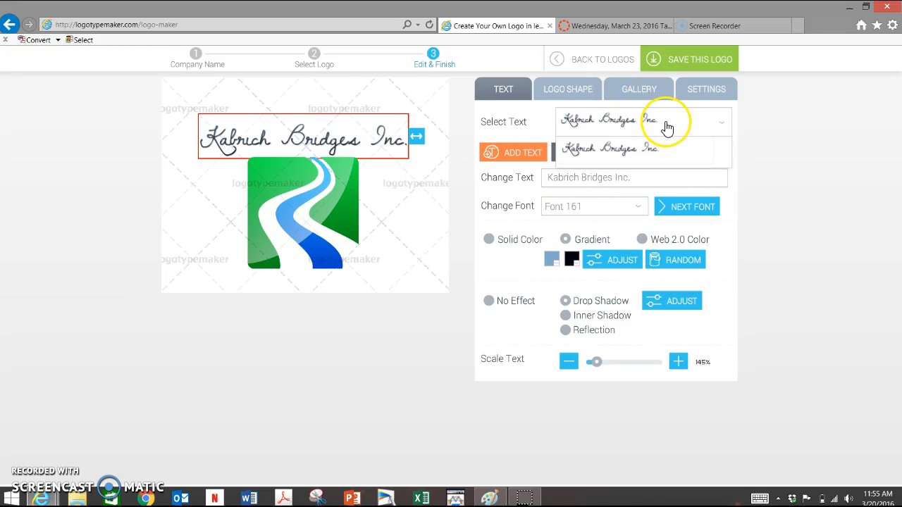
pyautogui.click(654, 154)
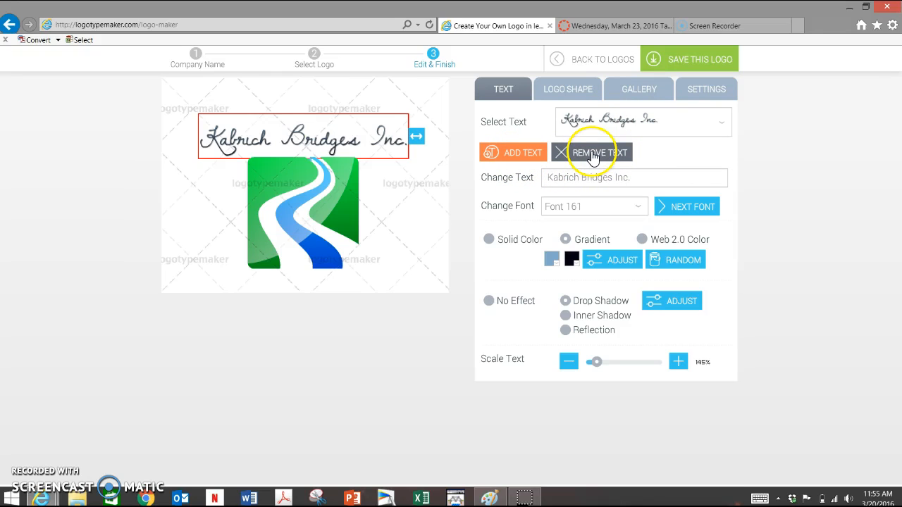
pyautogui.click(639, 211)
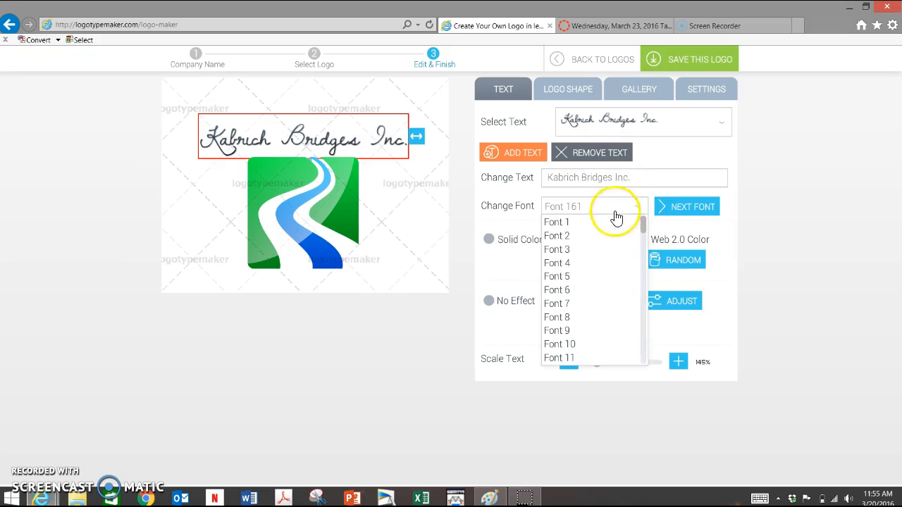
pyautogui.click(569, 345)
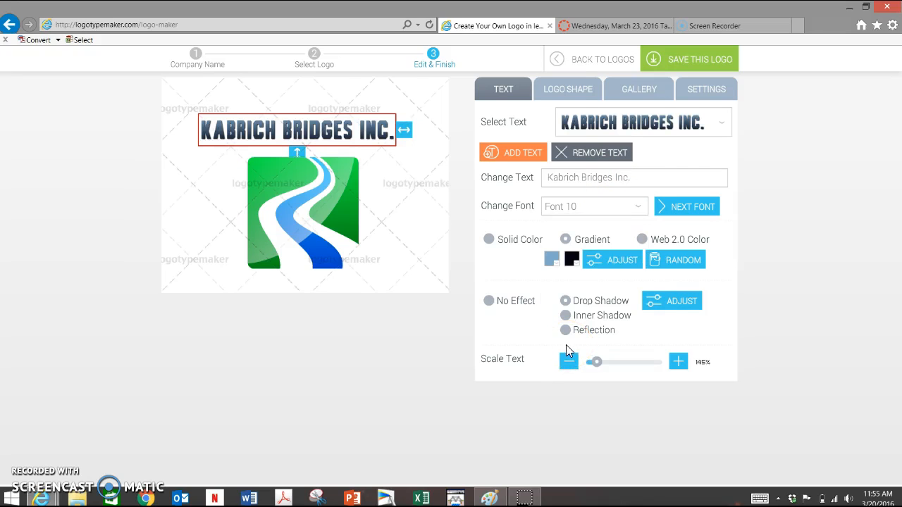
# Step: Try Font 50 and Font 55 on the company name text
pyautogui.click(640, 209)
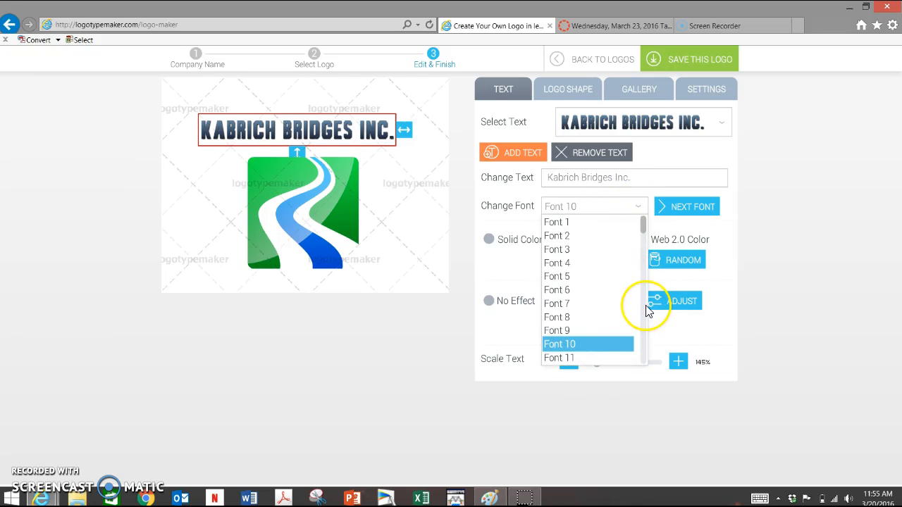
pyautogui.scroll(-10, 640, 224)
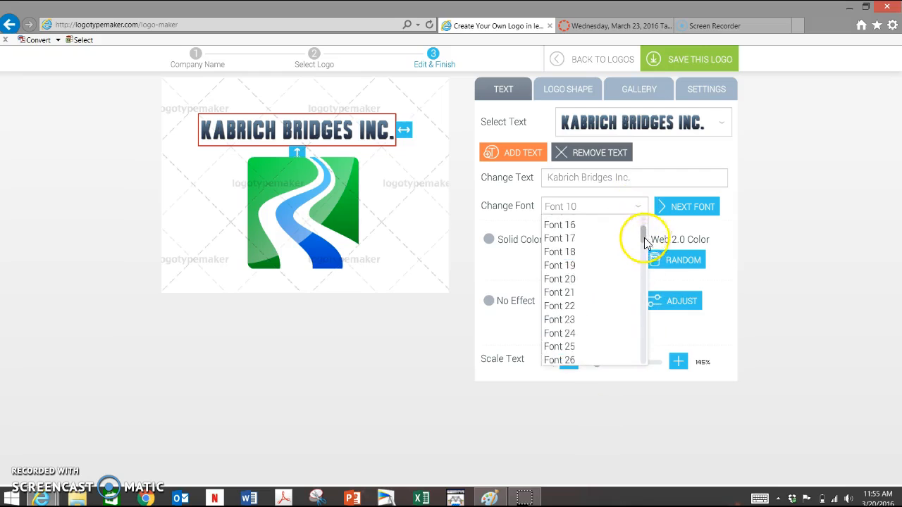
pyautogui.click(567, 270)
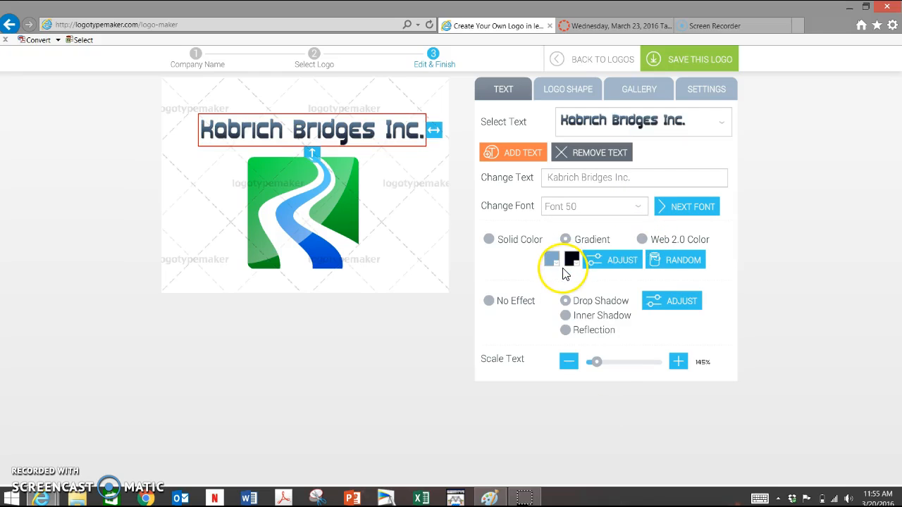
pyautogui.click(642, 215)
pyautogui.click(609, 331)
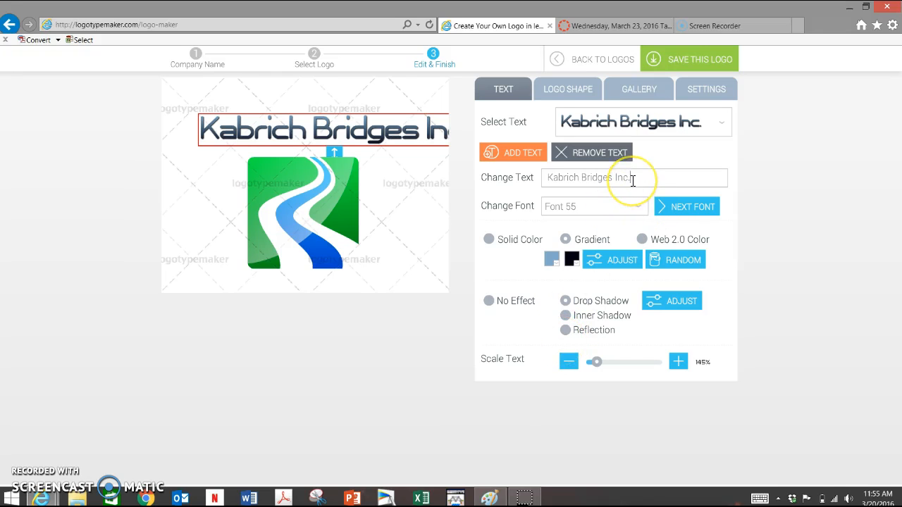
# Step: Change the font of the company name text to Font 100
pyautogui.click(638, 209)
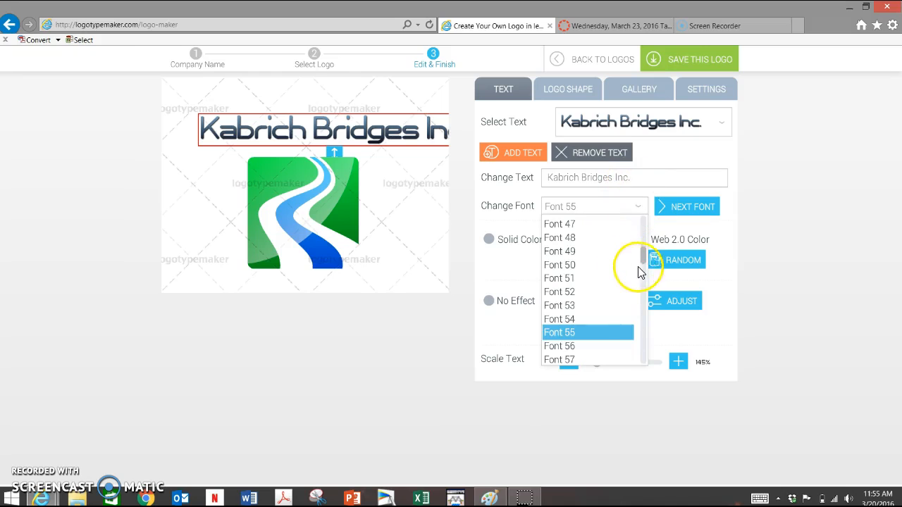
pyautogui.moveTo(643, 264); pyautogui.dragTo(643, 294)
pyautogui.click(585, 294)
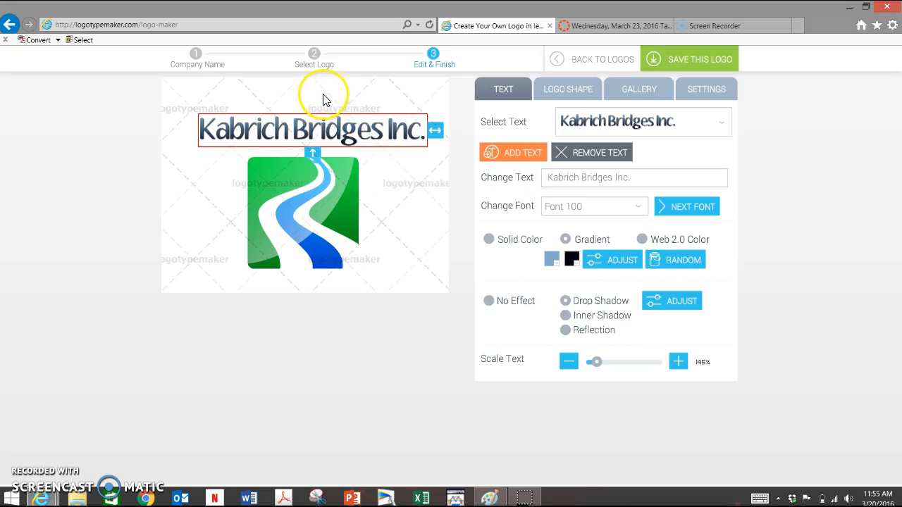
# Step: Enlarge the company name to 164% and reposition it so it is roughly centered above the river shape
pyautogui.click(294, 103)
pyautogui.click(365, 128)
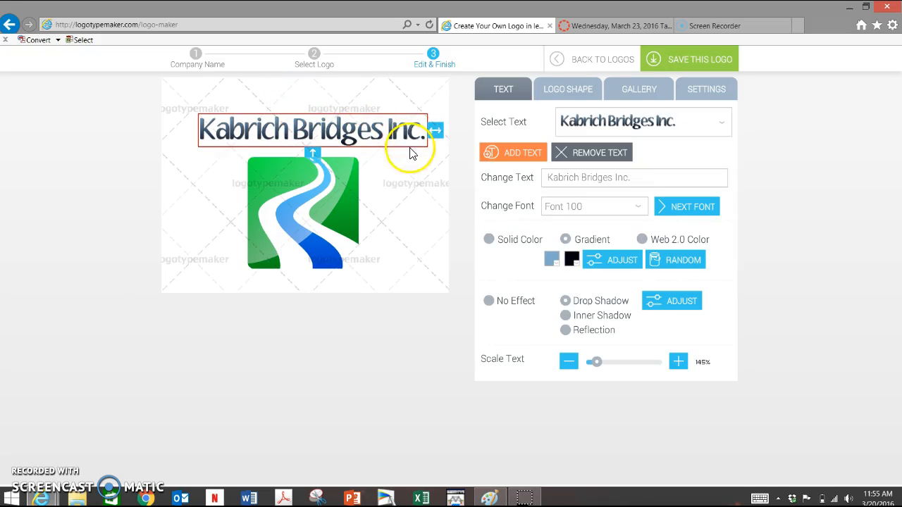
pyautogui.moveTo(436, 131); pyautogui.dragTo(443, 138)
pyautogui.moveTo(363, 145); pyautogui.dragTo(338, 147)
pyautogui.moveTo(428, 135); pyautogui.dragTo(448, 155)
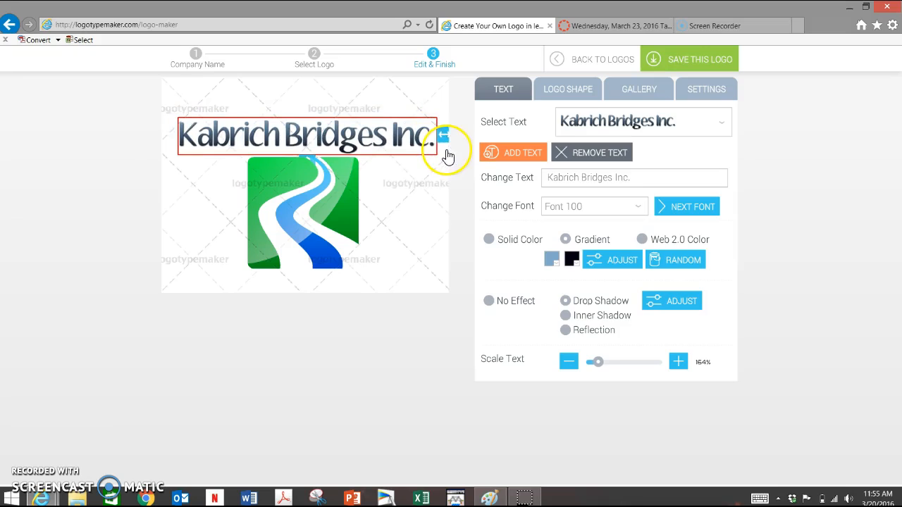
pyautogui.click(417, 215)
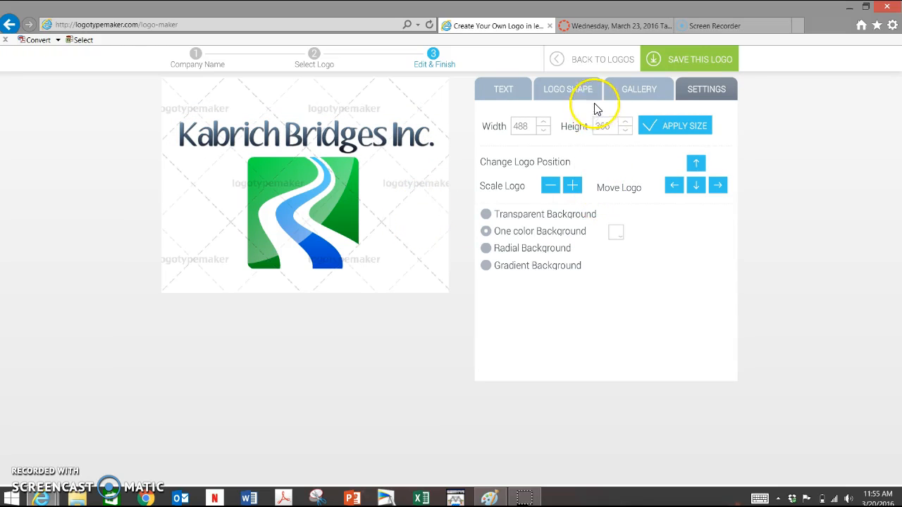
# Step: Try two random color schemes on the river shape and reset it to its original colors
pyautogui.click(559, 98)
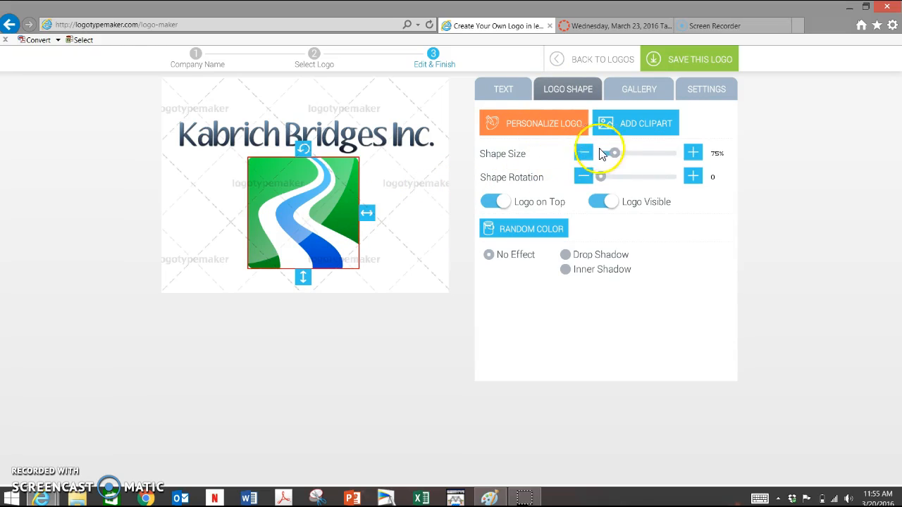
pyautogui.moveTo(598, 176)
pyautogui.mouseDown()
pyautogui.moveTo(615, 181)
pyautogui.moveTo(599, 182)
pyautogui.mouseUp()
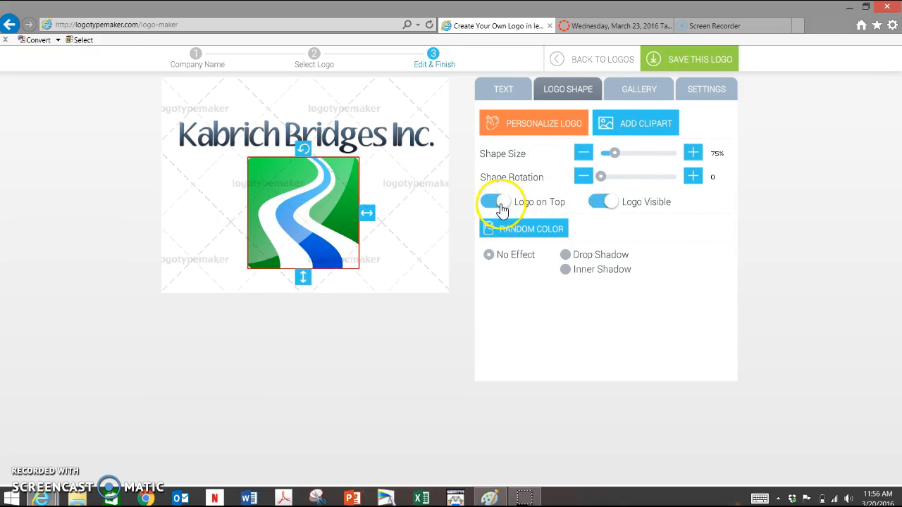
pyautogui.click(542, 238)
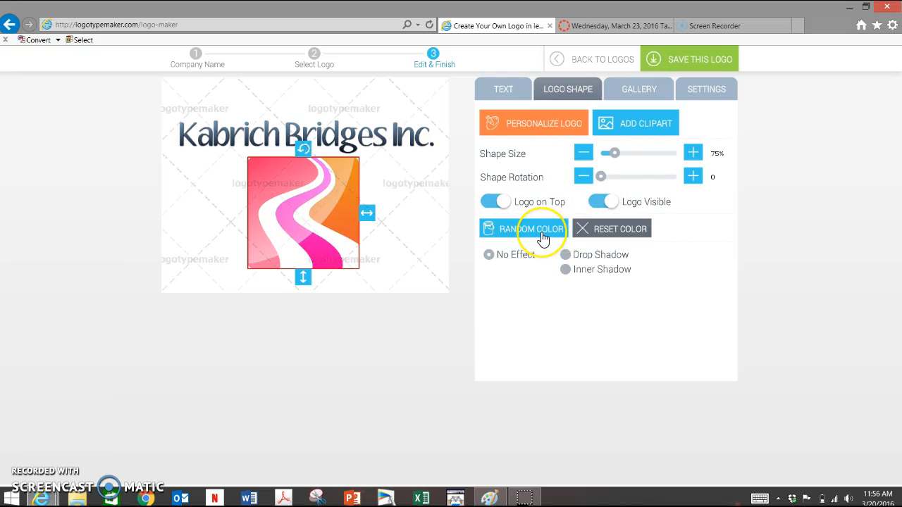
pyautogui.click(542, 239)
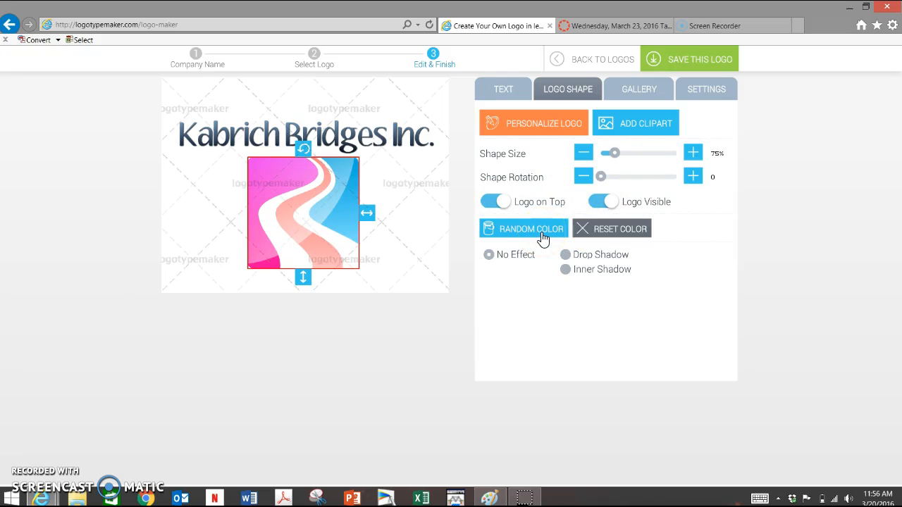
pyautogui.click(619, 228)
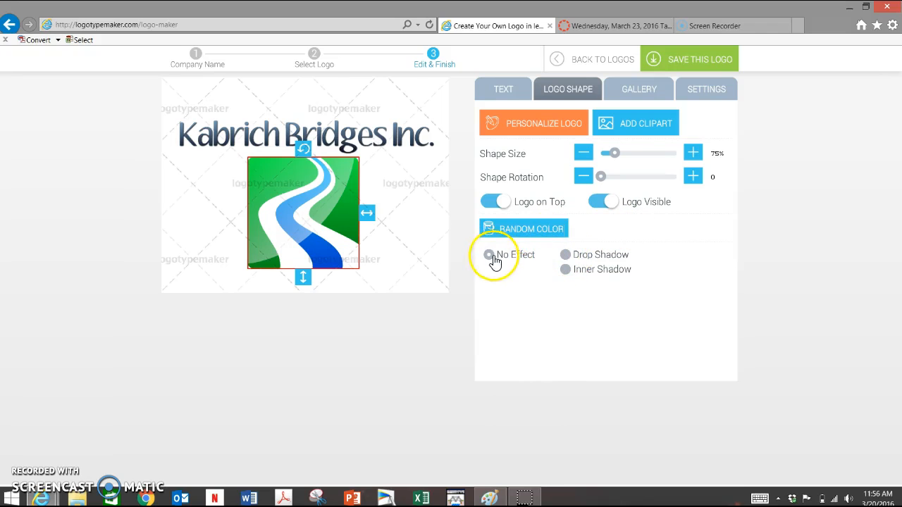
# Step: Apply an Inner Shadow effect to the river shape with distance -0.01, angle 75 and blur 19.72, and save the changes
pyautogui.click(566, 257)
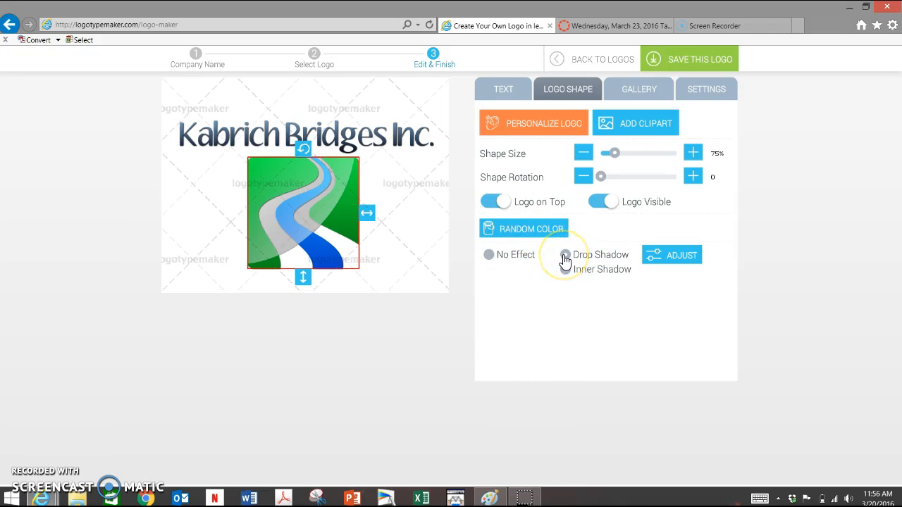
pyautogui.click(567, 272)
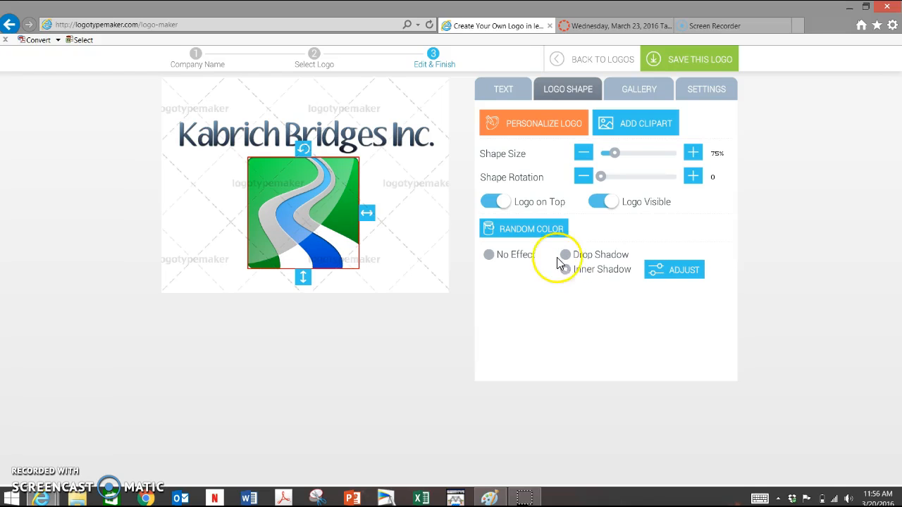
pyautogui.click(659, 273)
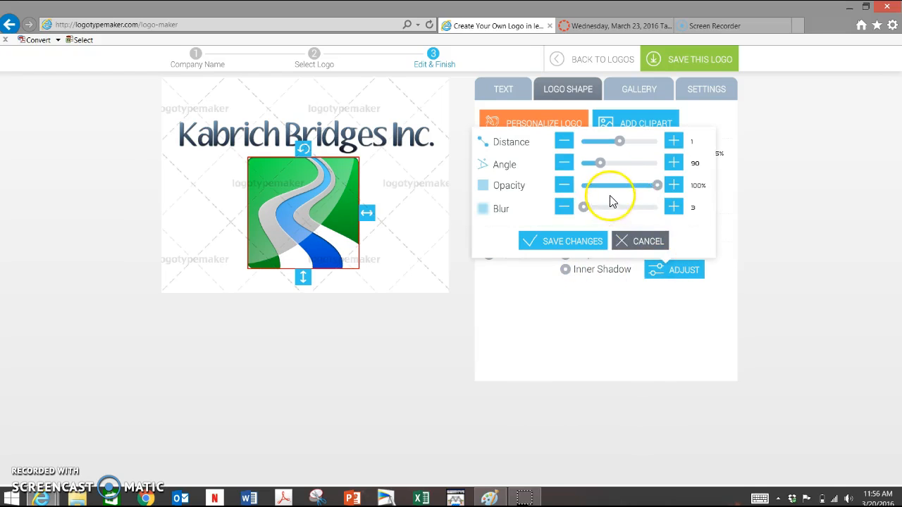
pyautogui.moveTo(600, 163)
pyautogui.mouseDown()
pyautogui.moveTo(630, 169)
pyautogui.moveTo(607, 169)
pyautogui.mouseUp()
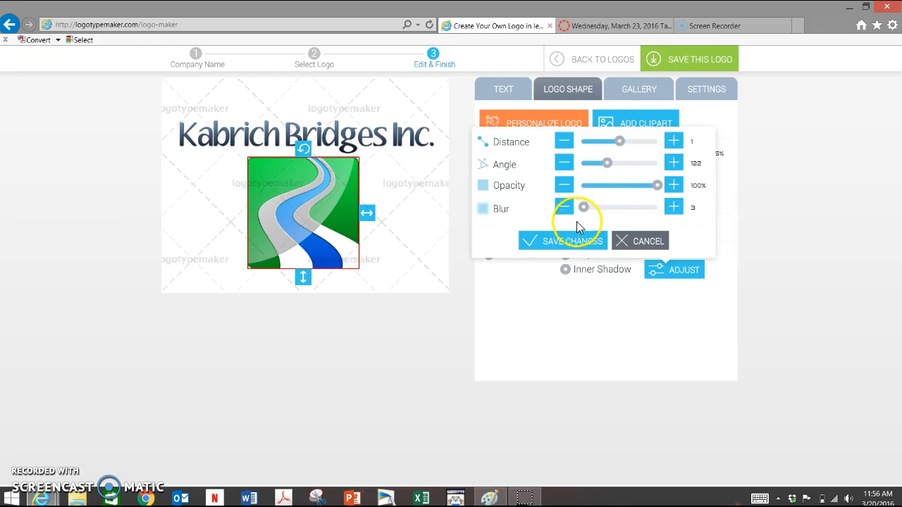
pyautogui.moveTo(587, 213); pyautogui.dragTo(600, 210)
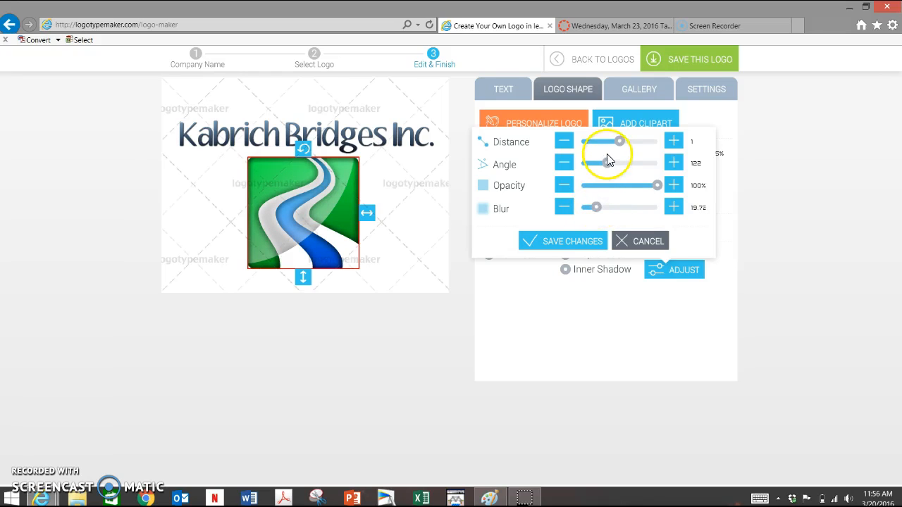
pyautogui.moveTo(604, 164); pyautogui.dragTo(623, 154)
pyautogui.click(564, 143)
pyautogui.click(566, 147)
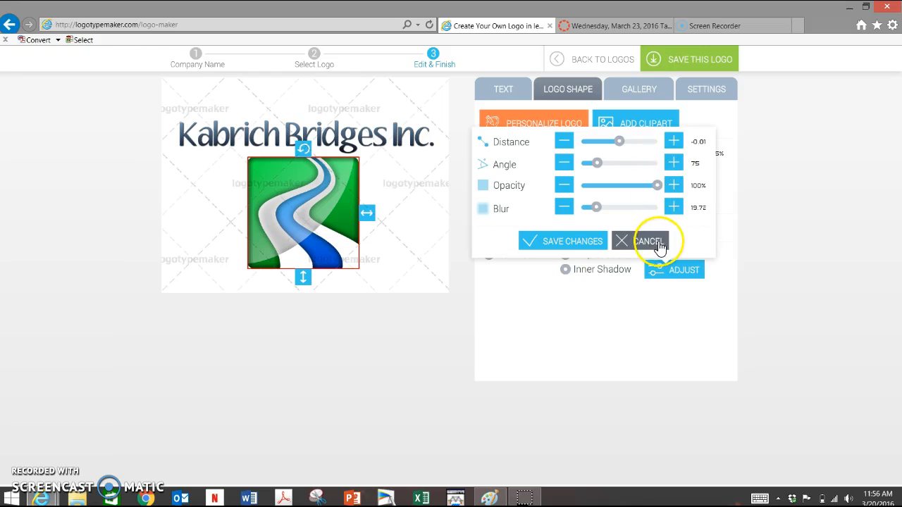
pyautogui.click(535, 241)
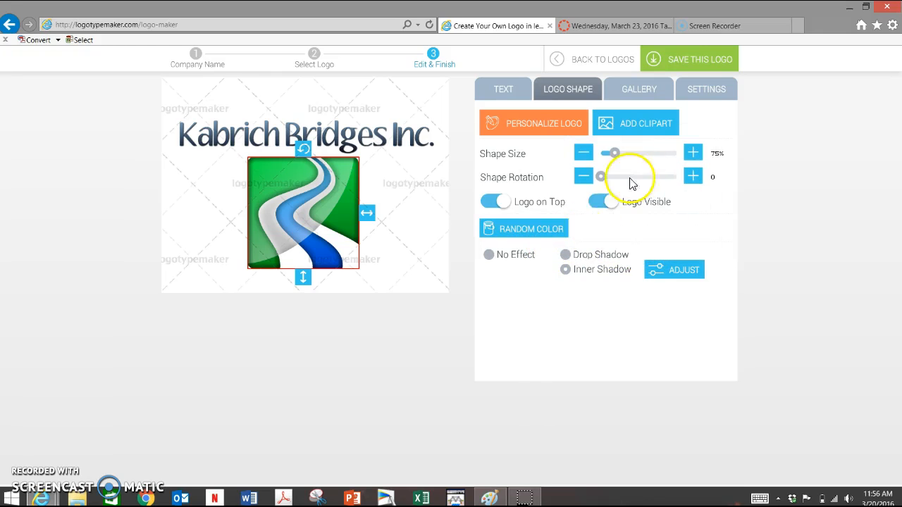
# Step: Compare Drop Shadow and No Effect with Inner Shadow on the river shape, keep Inner Shadow, and try a random color scheme
pyautogui.click(603, 258)
pyautogui.click(602, 271)
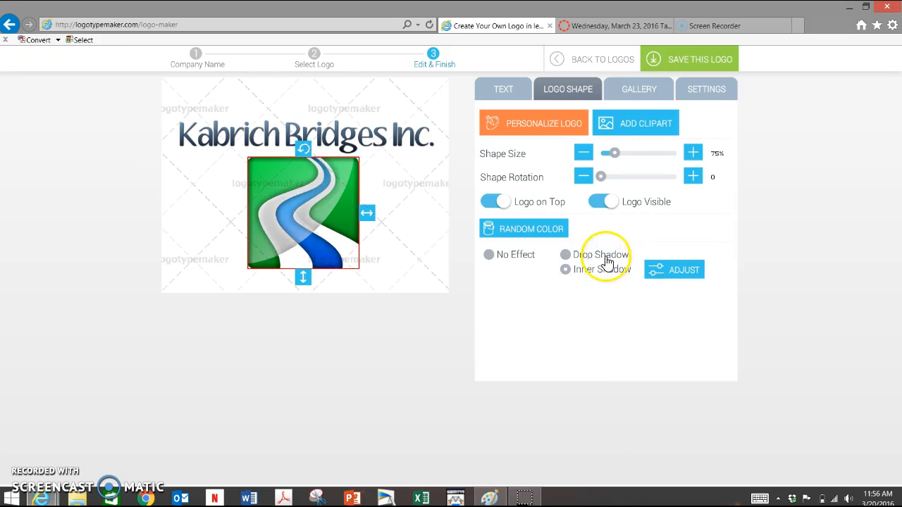
pyautogui.click(601, 256)
pyautogui.click(564, 272)
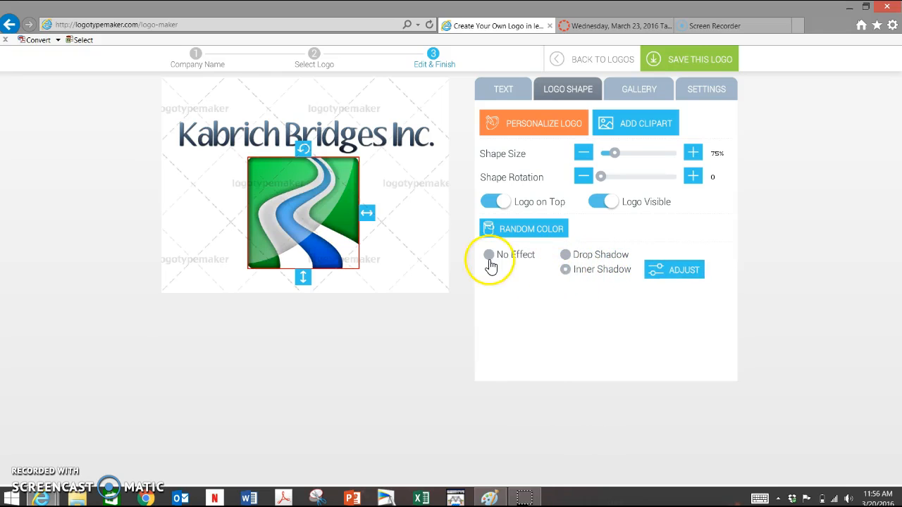
pyautogui.click(490, 257)
pyautogui.click(563, 273)
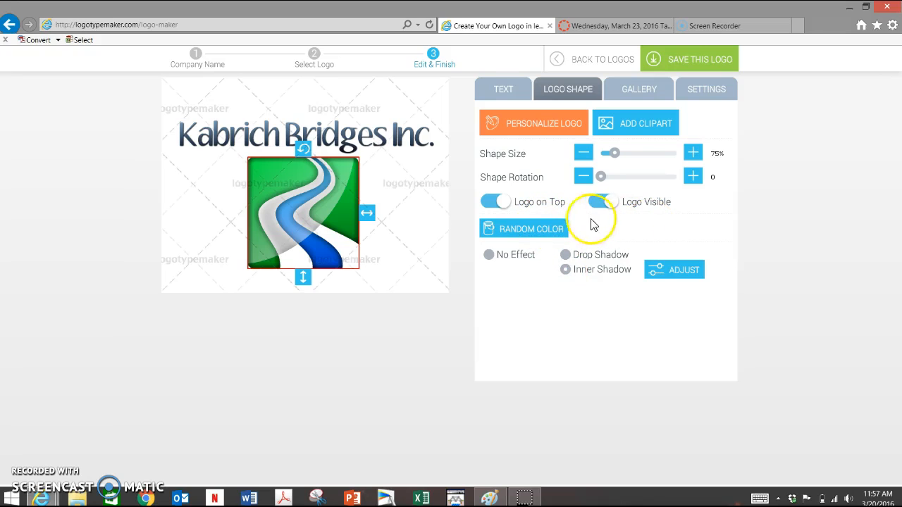
pyautogui.click(523, 235)
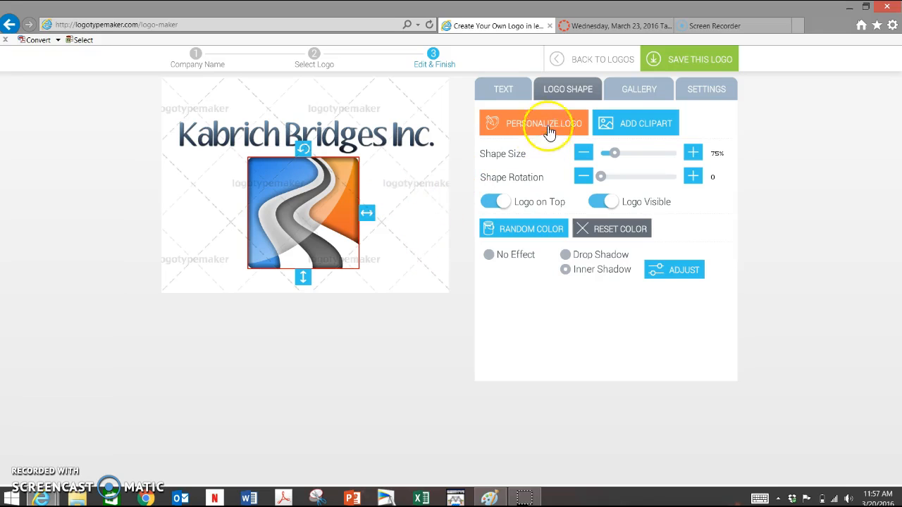
# Step: Try replacing the river shape with gallery images such as the green robot, the green-tipped stick, the green block and the paired hearts
pyautogui.click(642, 93)
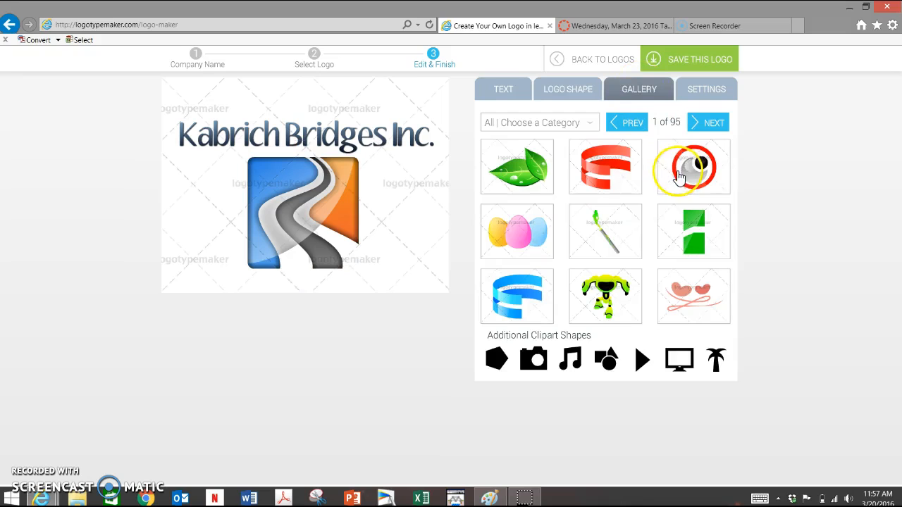
pyautogui.click(598, 302)
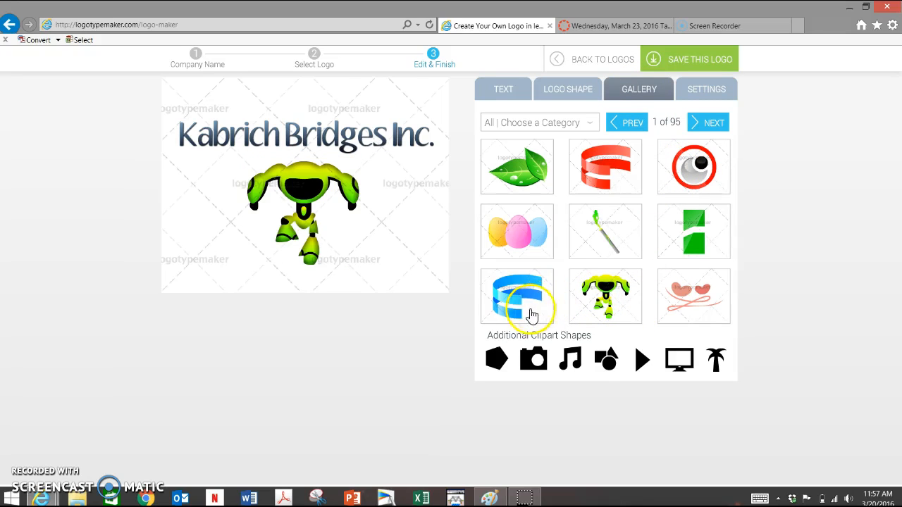
pyautogui.click(615, 238)
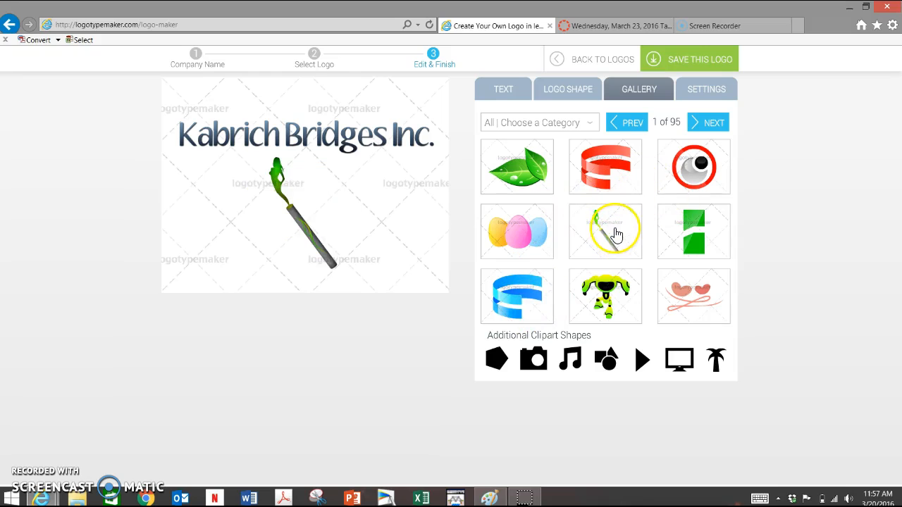
pyautogui.click(680, 234)
pyautogui.click(685, 315)
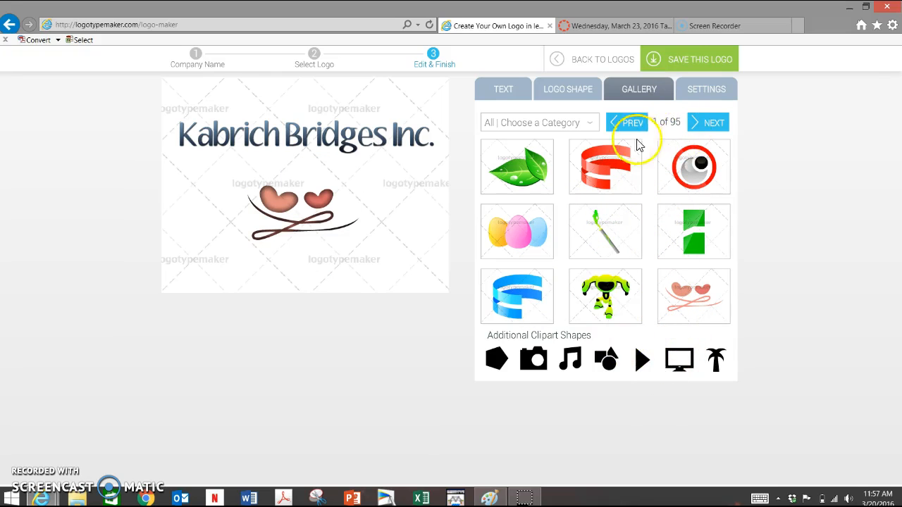
pyautogui.click(559, 94)
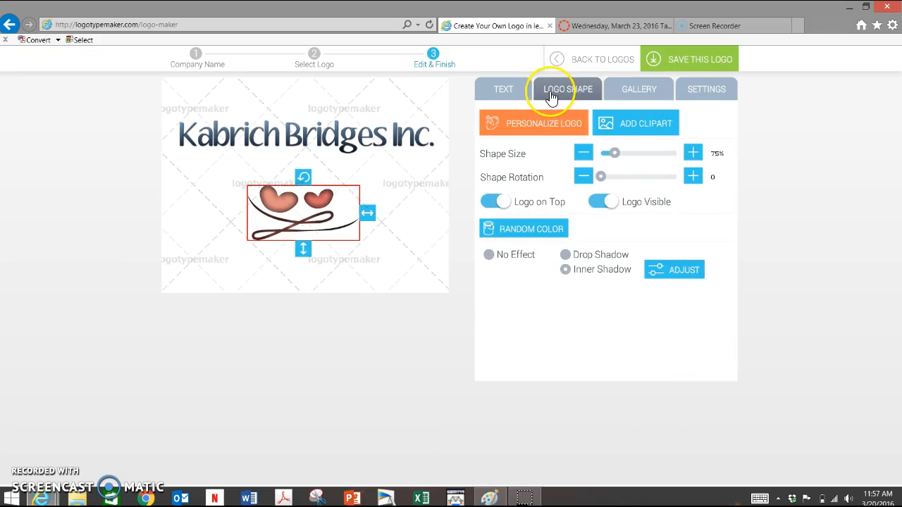
pyautogui.click(637, 91)
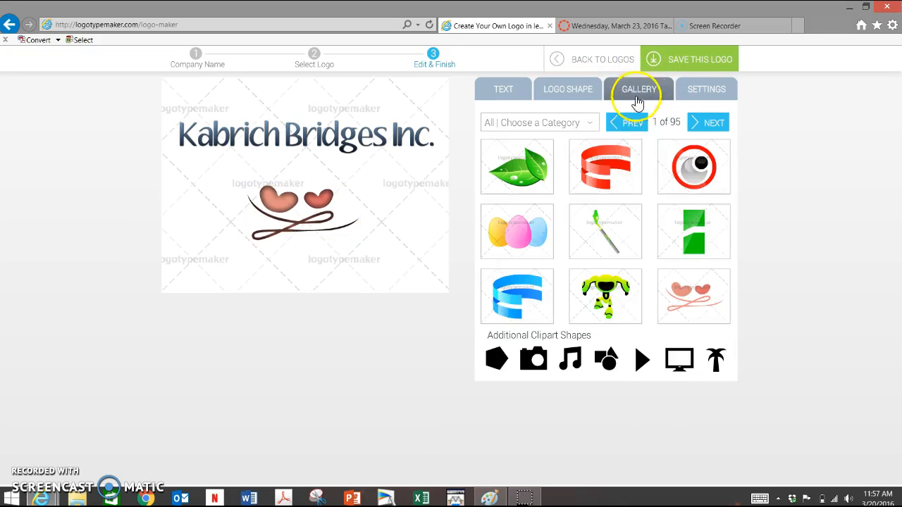
# Step: Replace the logo image with the red and gray swirl from page 2 of the gallery
pyautogui.click(705, 124)
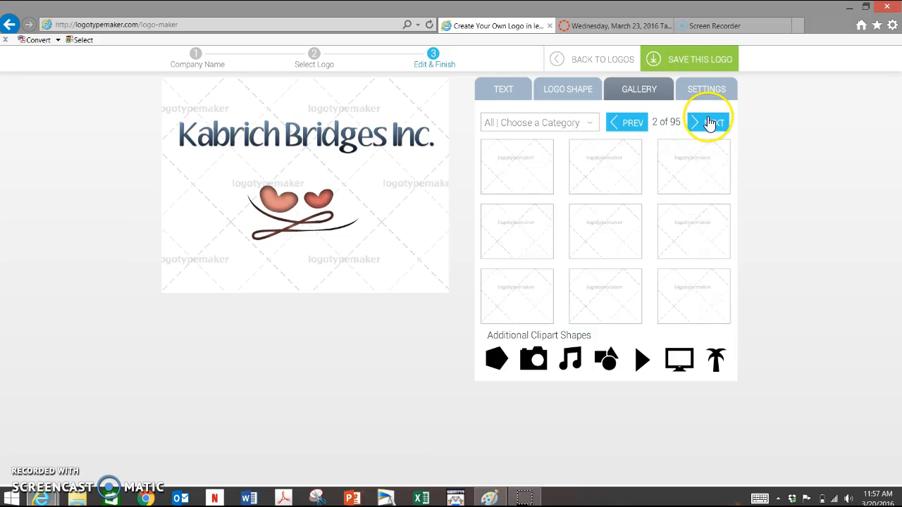
pyautogui.click(632, 123)
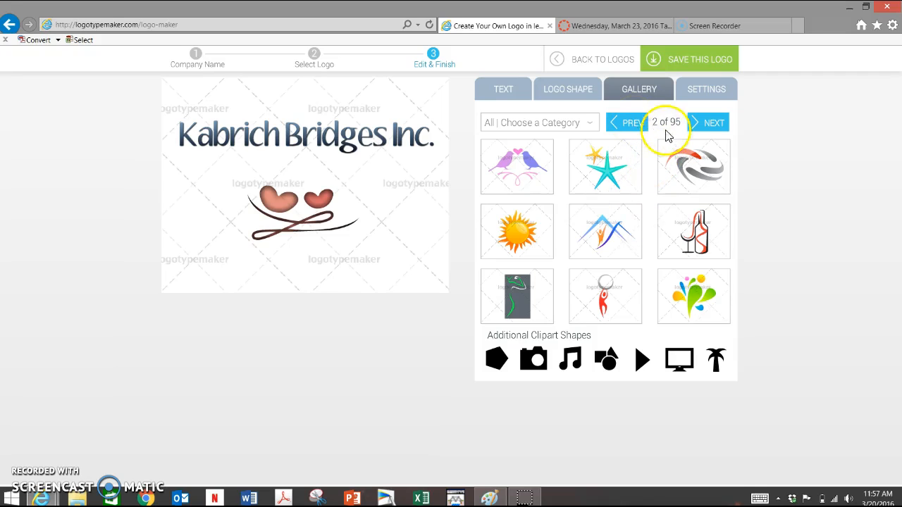
pyautogui.click(709, 175)
# Step: Browse the gallery's logo images forward to page 7
pyautogui.click(707, 125)
pyautogui.click(707, 130)
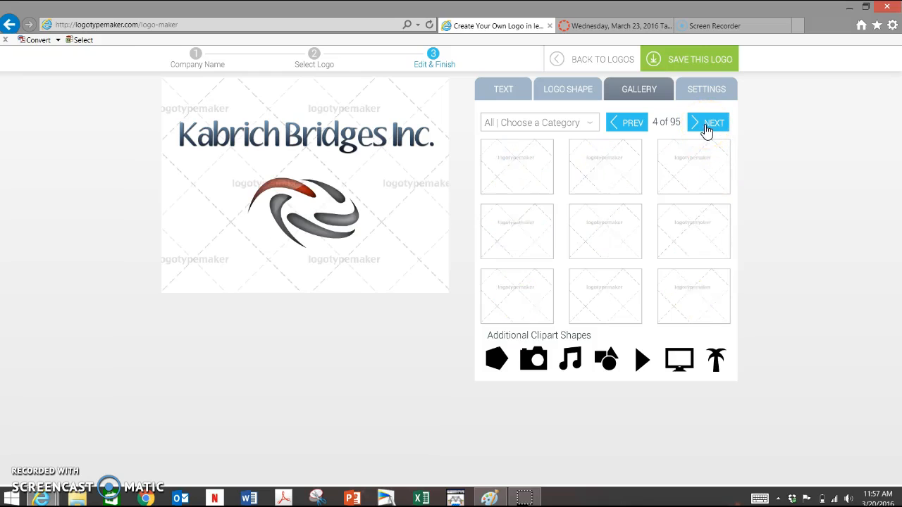
pyautogui.click(709, 129)
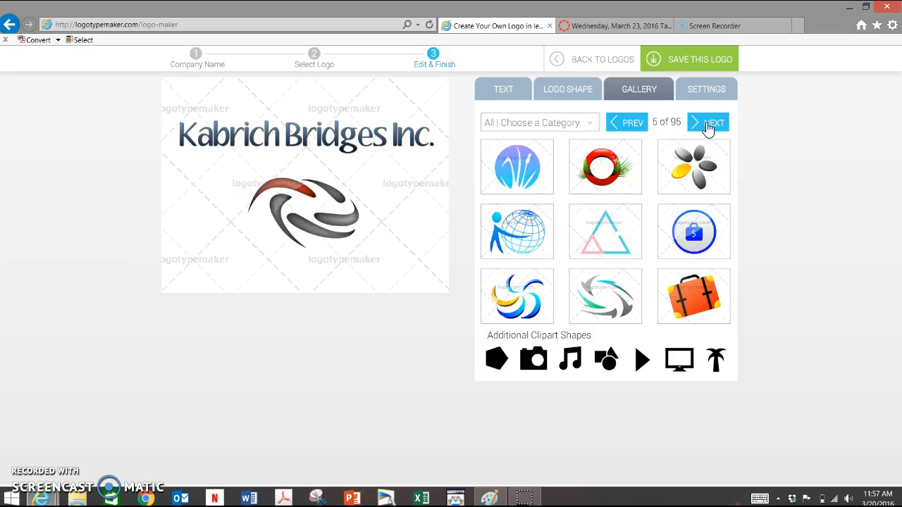
pyautogui.click(708, 130)
pyautogui.click(709, 130)
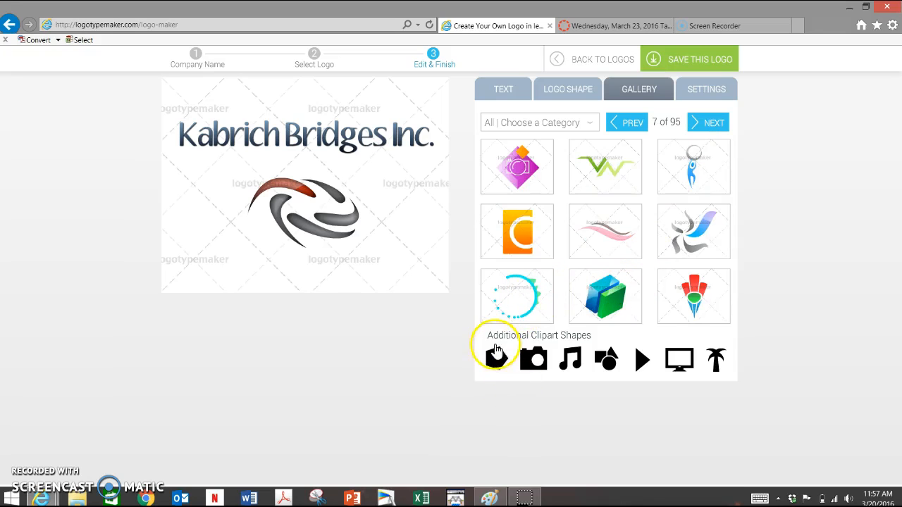
# Step: Browse the additional clipart shapes and try adding the front-view car from the Travel category to the logo
pyautogui.click(534, 361)
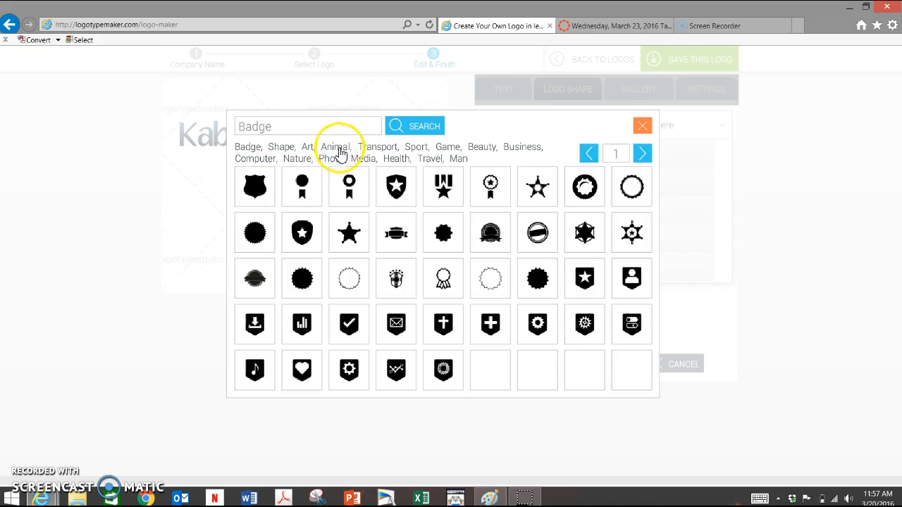
pyautogui.moveTo(504, 281)
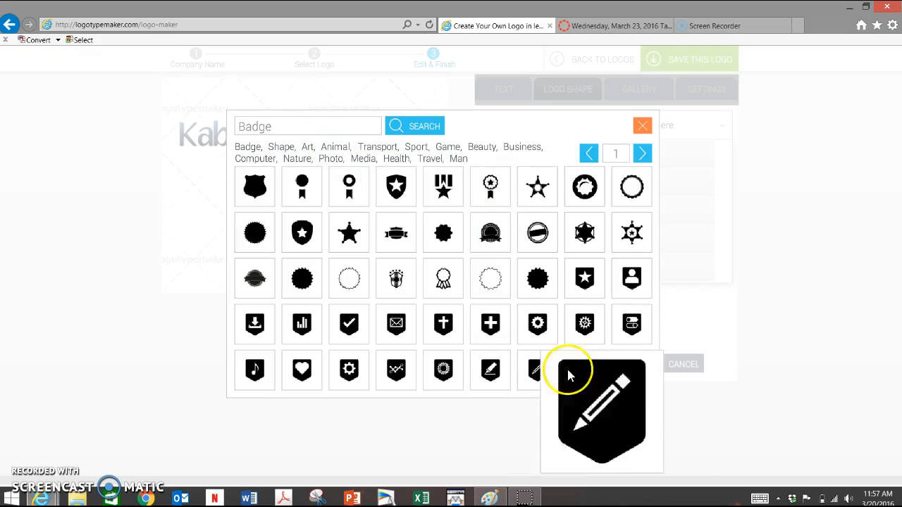
pyautogui.moveTo(431, 191)
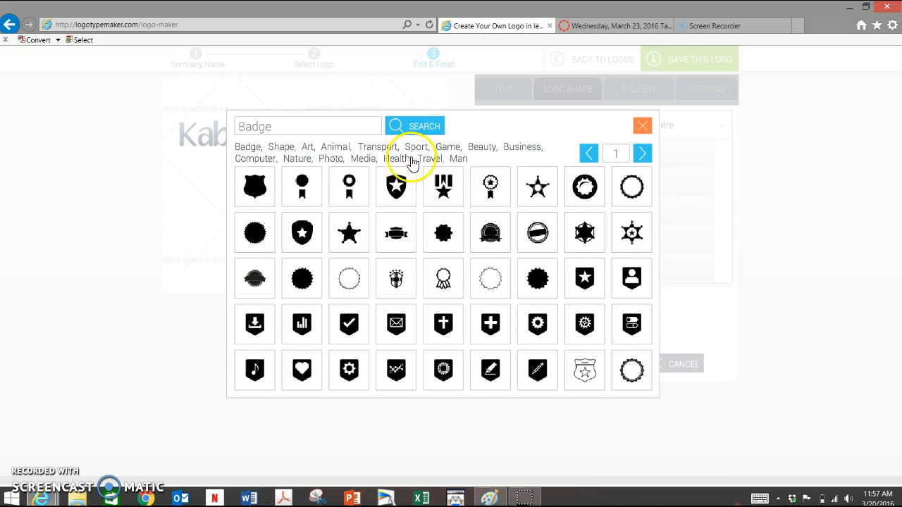
pyautogui.click(429, 159)
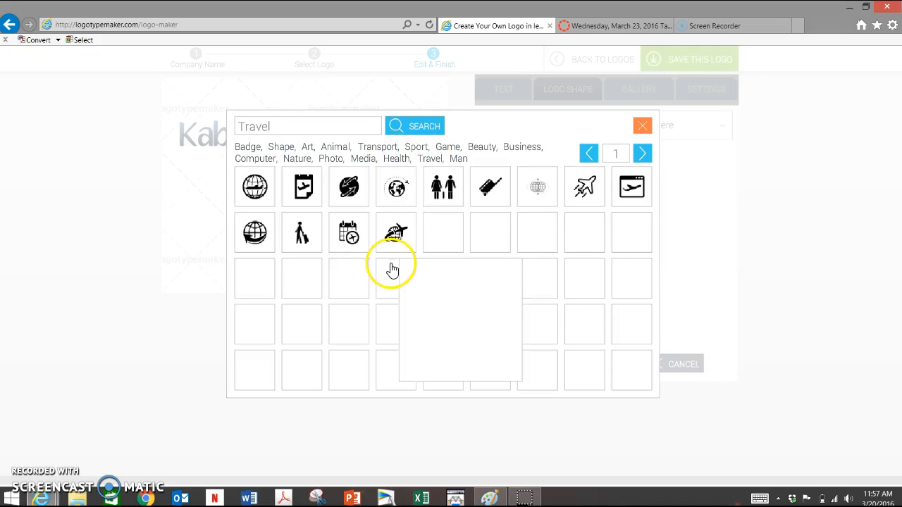
pyautogui.moveTo(599, 381)
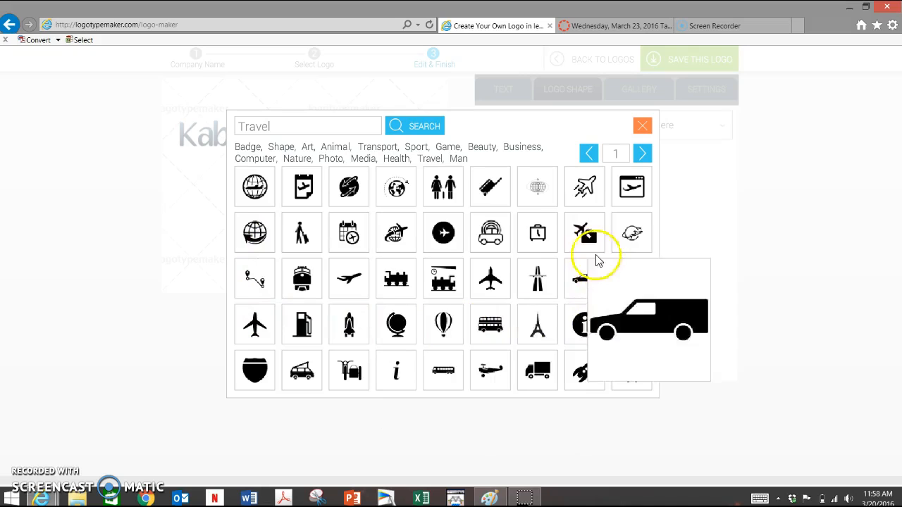
pyautogui.click(488, 236)
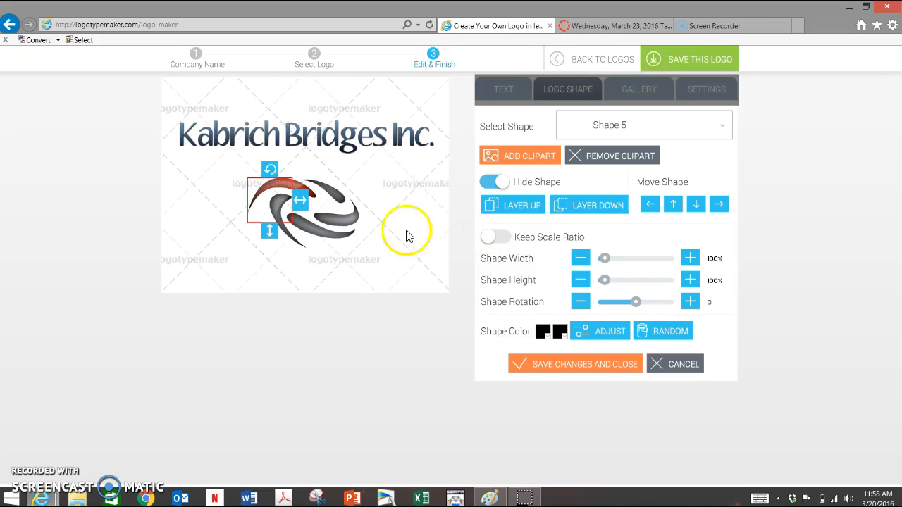
# Step: Try repositioning the car clipart, pulling the swirl's lower-left gray swoosh out below and to the left
pyautogui.click(273, 217)
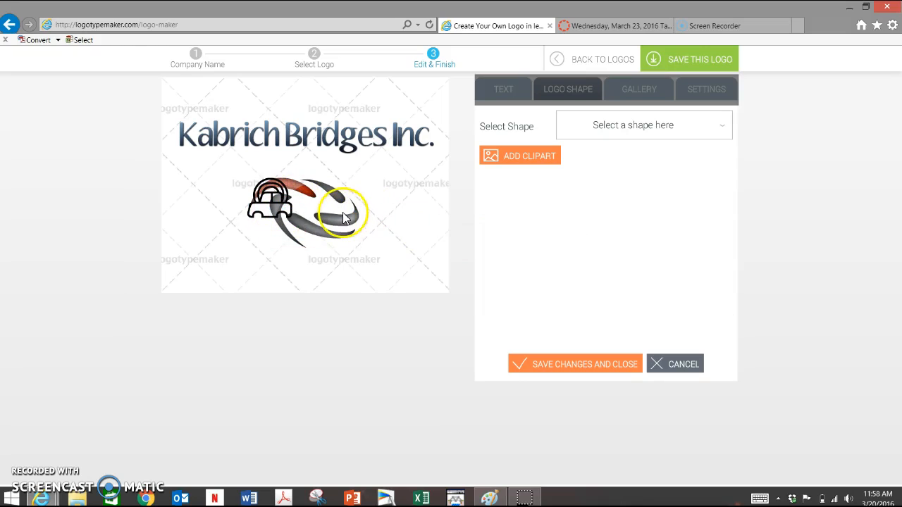
pyautogui.click(337, 236)
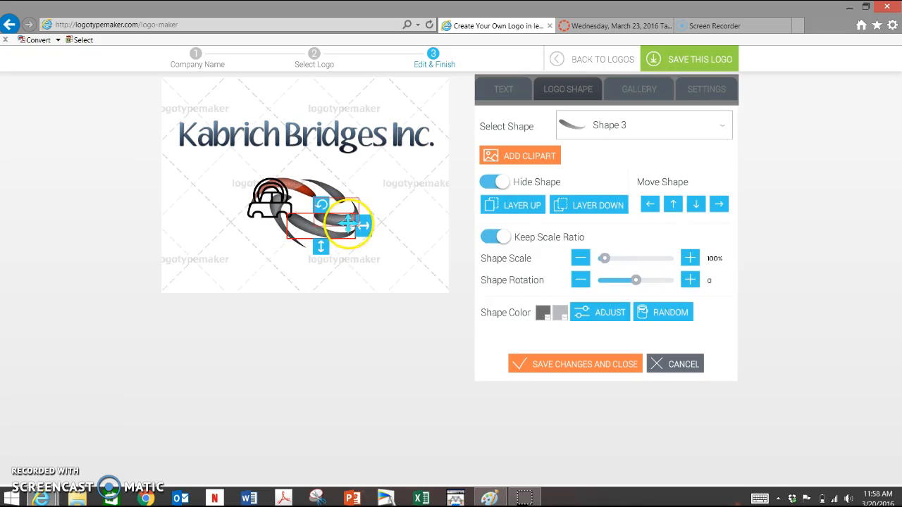
pyautogui.click(265, 209)
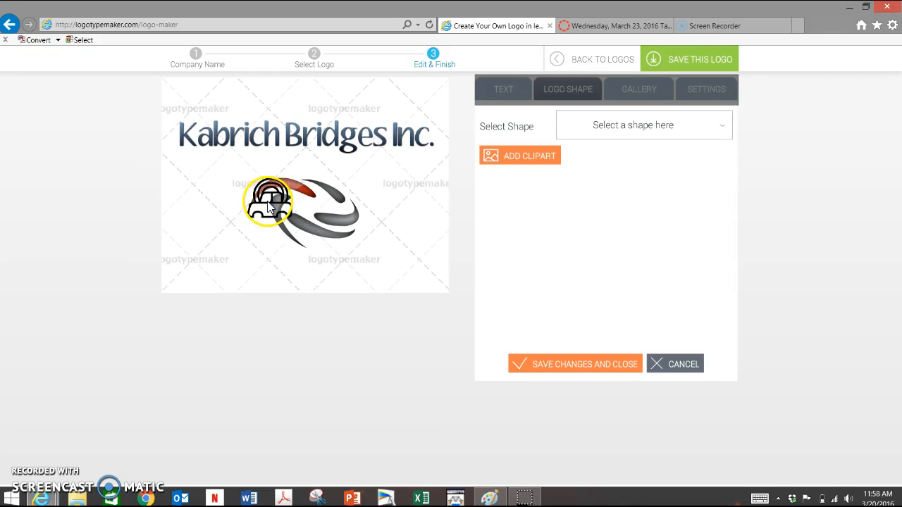
pyautogui.click(266, 206)
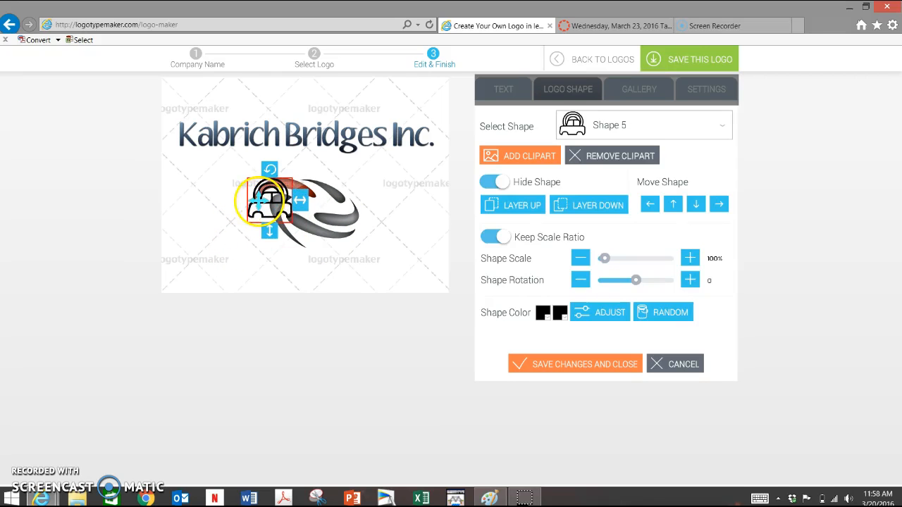
pyautogui.moveTo(267, 204); pyautogui.dragTo(215, 226)
pyautogui.click(272, 208)
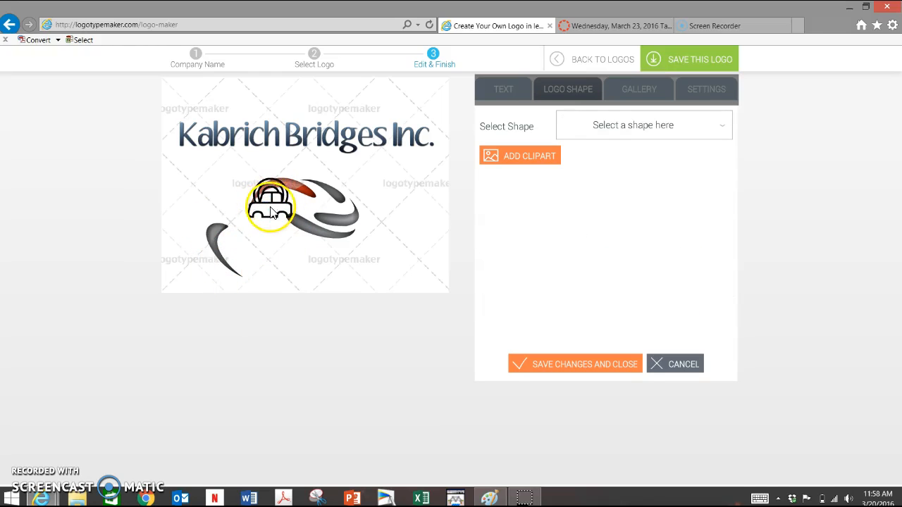
pyautogui.rightClick(268, 214)
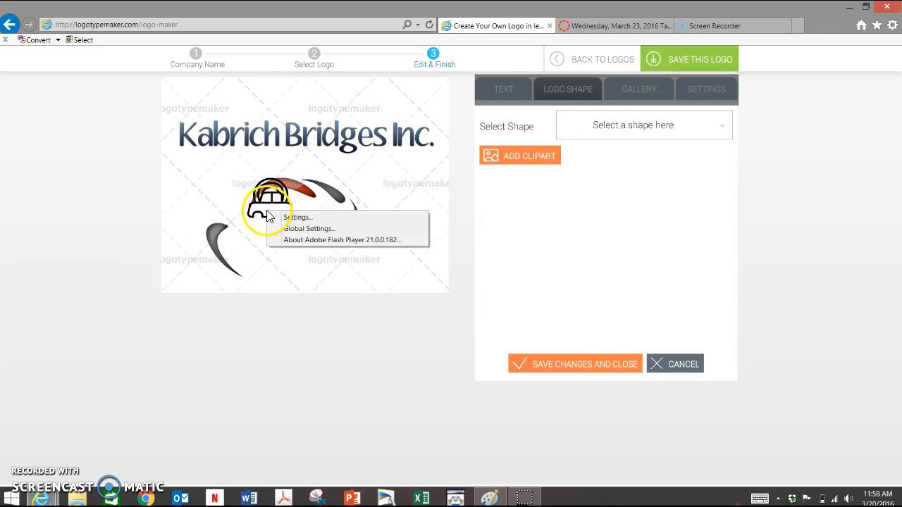
pyautogui.click(257, 215)
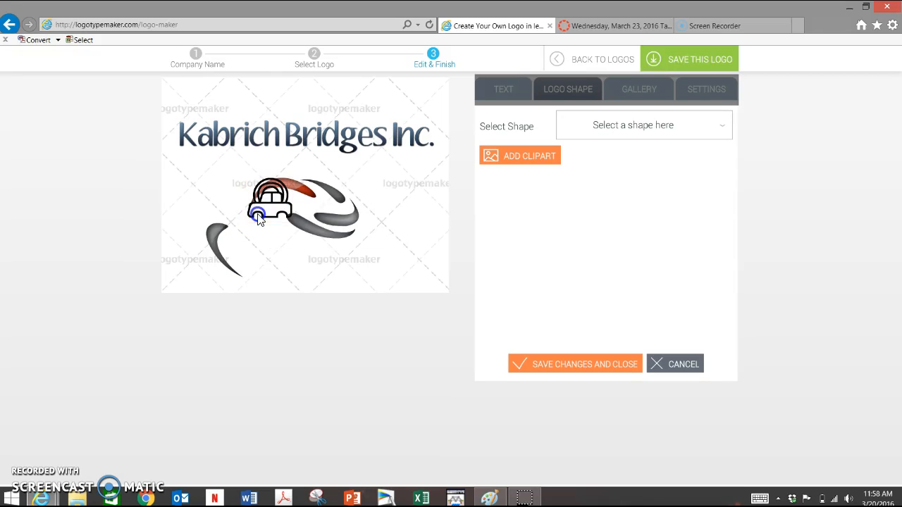
# Step: Try scaling the car clipart down to 53% and moving it to the middle of the swirl
pyautogui.click(258, 211)
pyautogui.moveTo(300, 203)
pyautogui.mouseDown()
pyautogui.moveTo(291, 219)
pyautogui.moveTo(288, 204)
pyautogui.mouseUp()
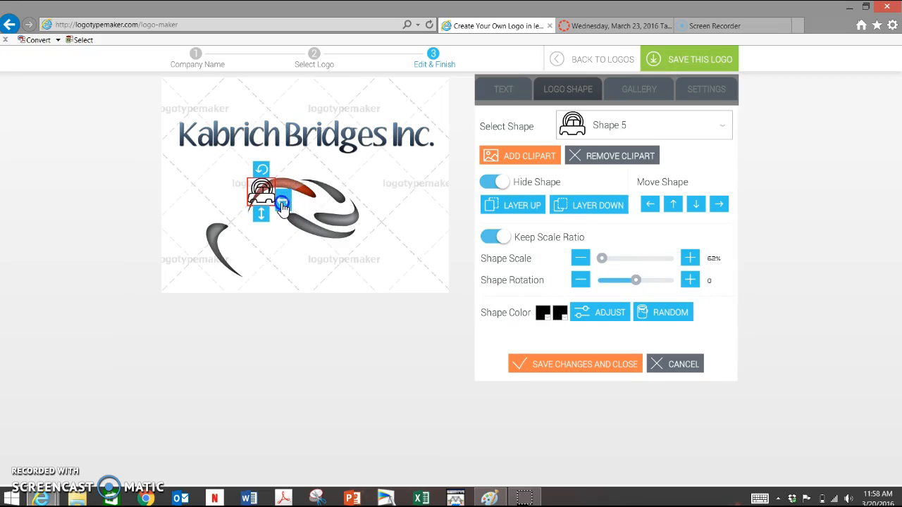
pyautogui.click(260, 194)
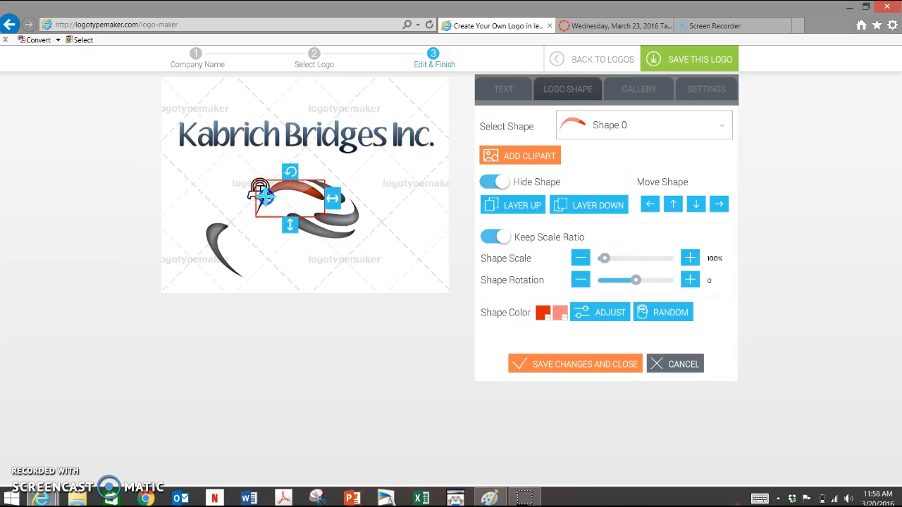
pyautogui.moveTo(256, 194); pyautogui.dragTo(256, 193)
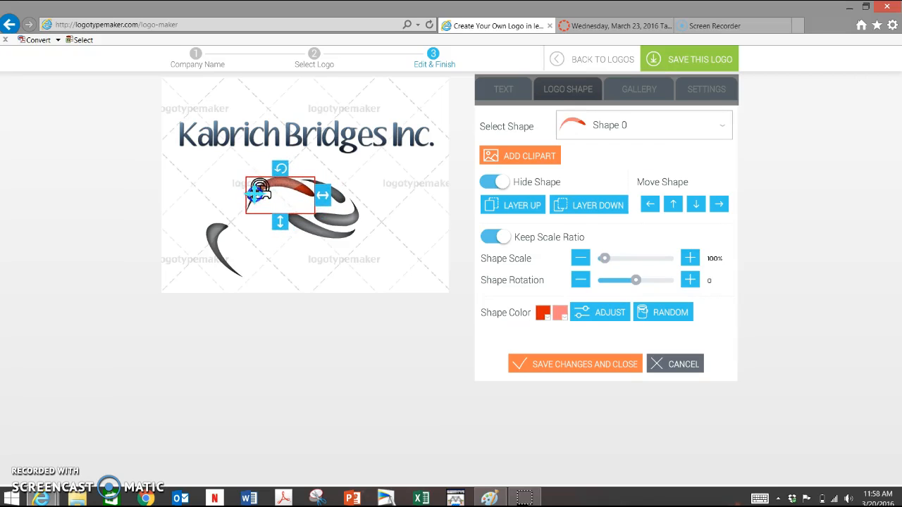
pyautogui.click(258, 190)
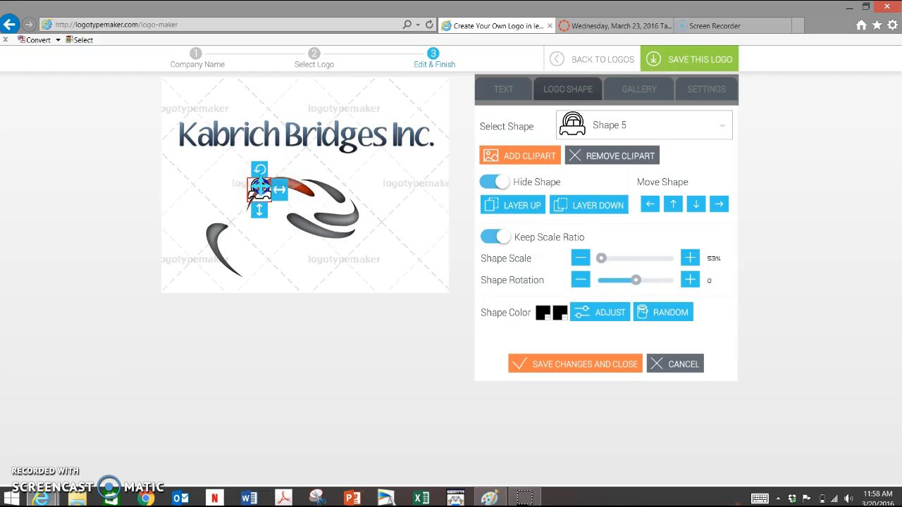
pyautogui.moveTo(259, 189); pyautogui.dragTo(304, 202)
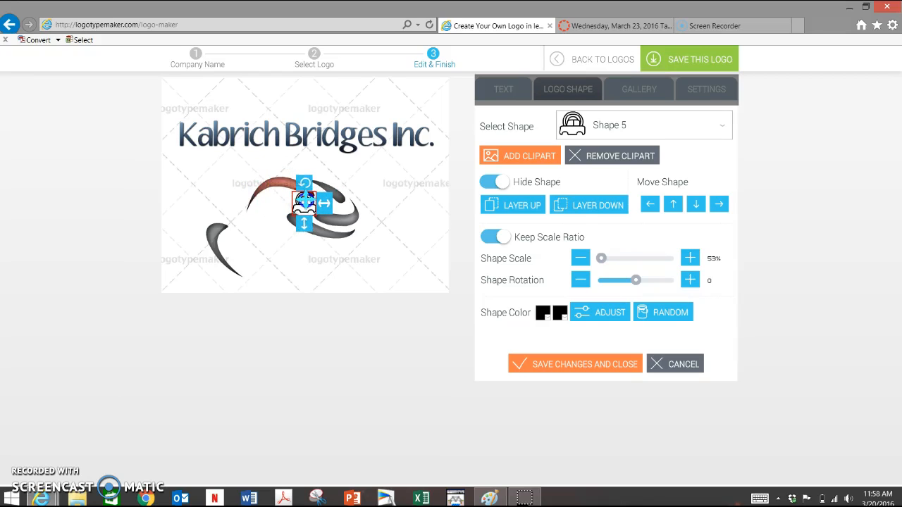
# Step: Move the detached gray swoosh back into the swirl, and cancel all the shape edits
pyautogui.moveTo(214, 235); pyautogui.dragTo(272, 206)
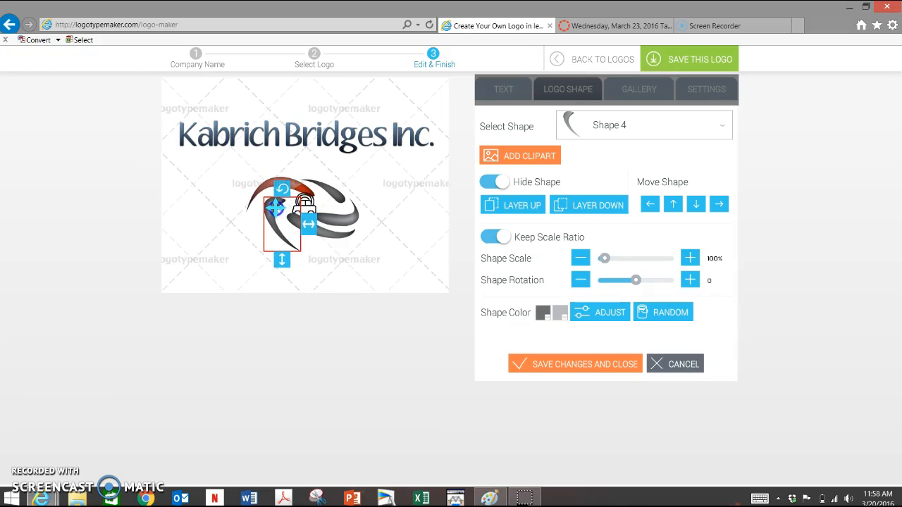
pyautogui.click(387, 172)
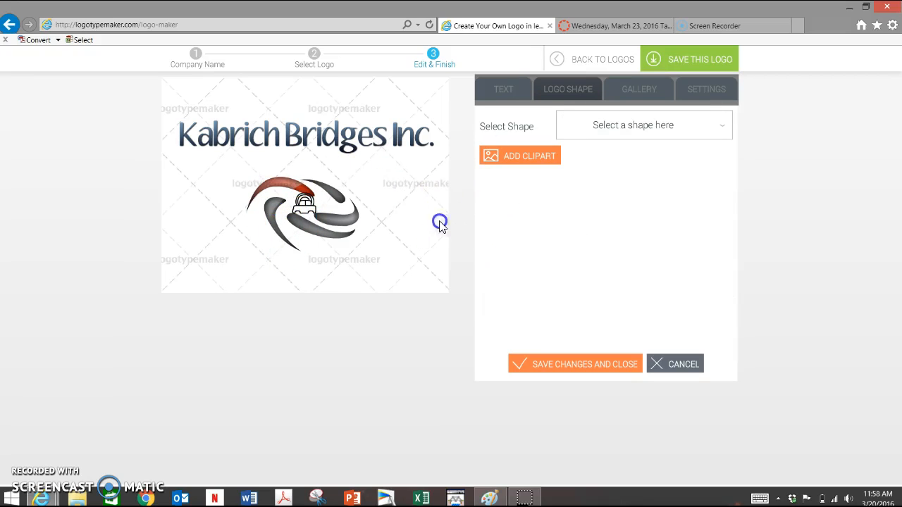
pyautogui.click(673, 366)
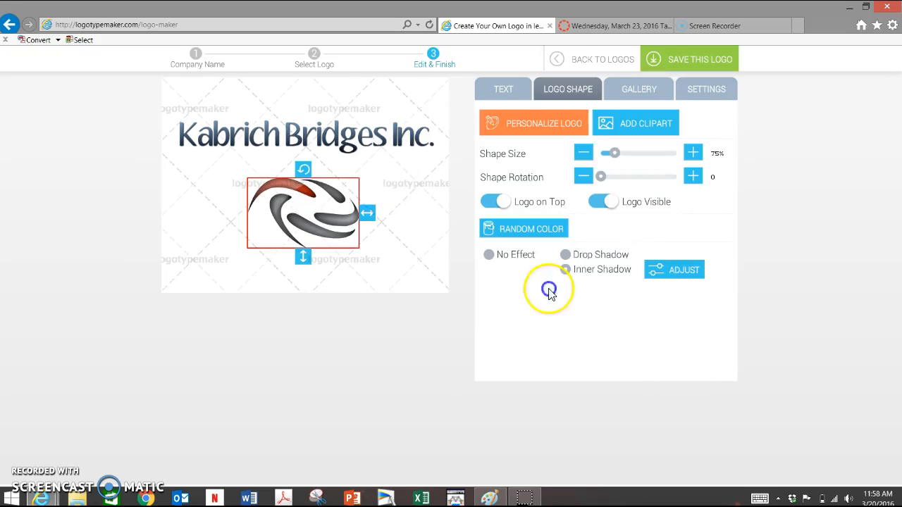
# Step: Look over the gallery's clipart categories, the logo shape options and the logo size, position and background settings
pyautogui.click(659, 100)
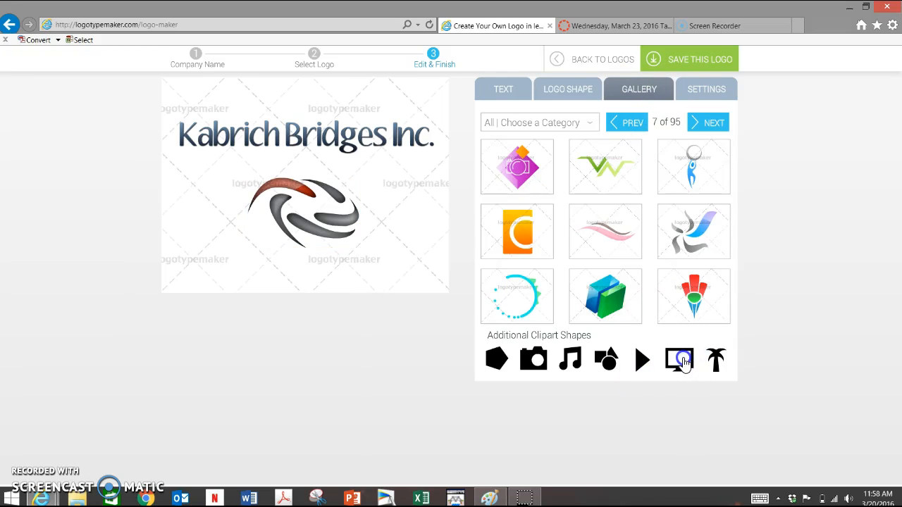
pyautogui.click(513, 351)
pyautogui.click(517, 231)
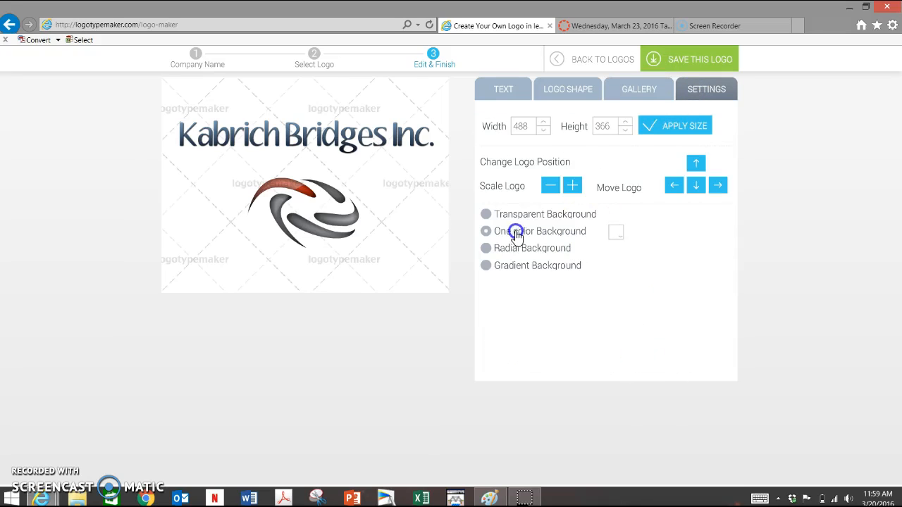
pyautogui.click(555, 84)
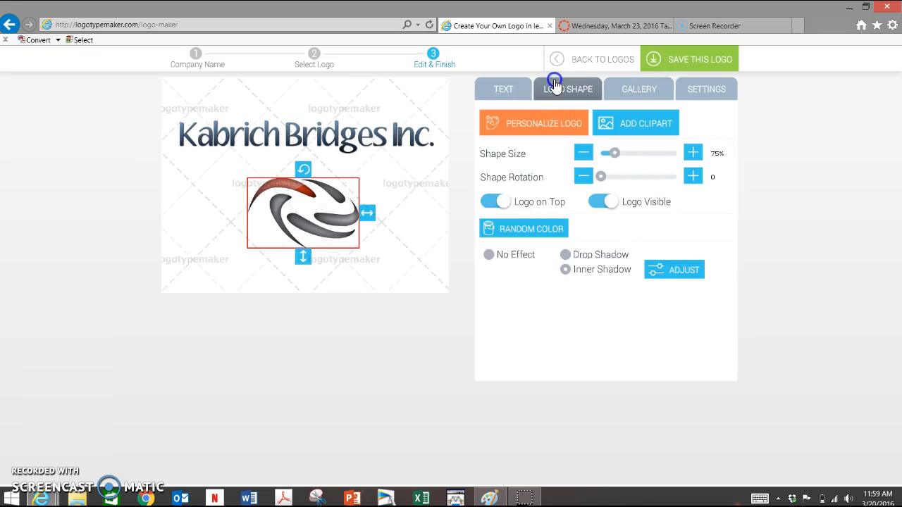
pyautogui.click(434, 323)
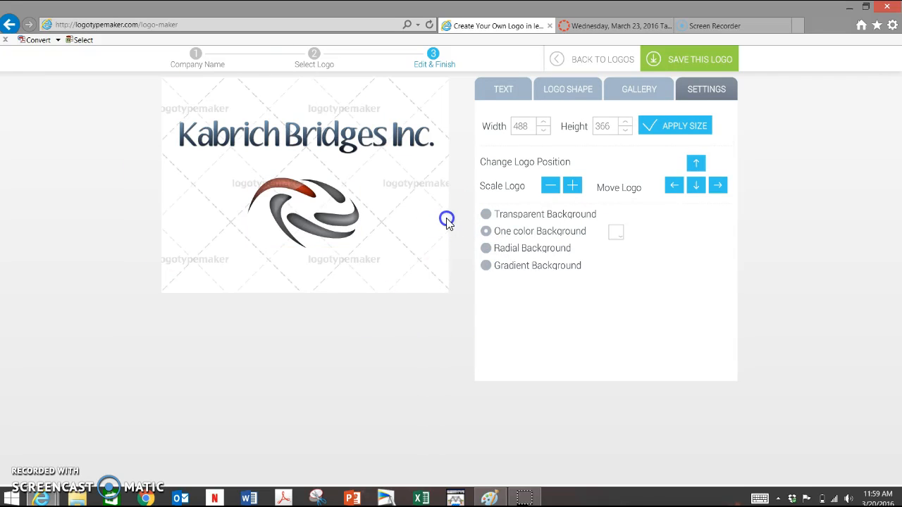
# Step: Switch to Snipping Tool and capture a rectangular snip of the Kabrich Bridges Inc. logo preview
pyautogui.click(317, 498)
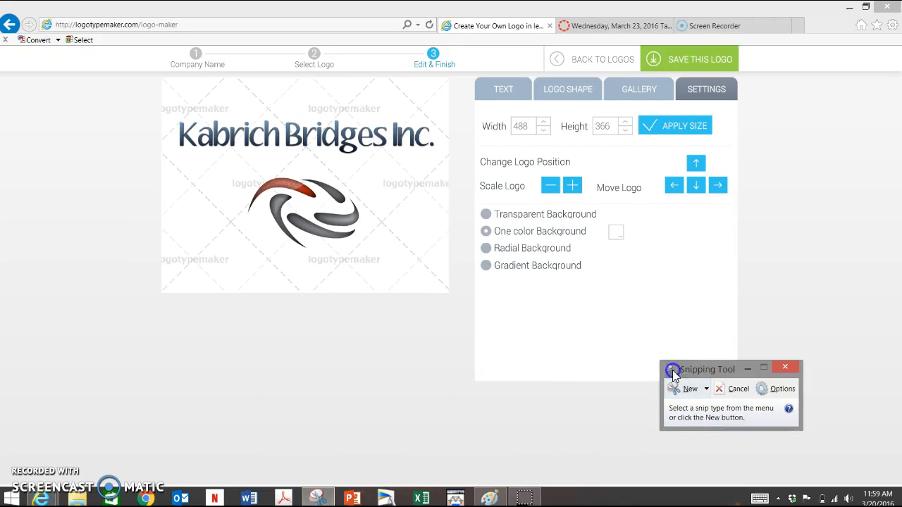
pyautogui.click(687, 389)
pyautogui.moveTo(159, 105); pyautogui.dragTo(451, 271)
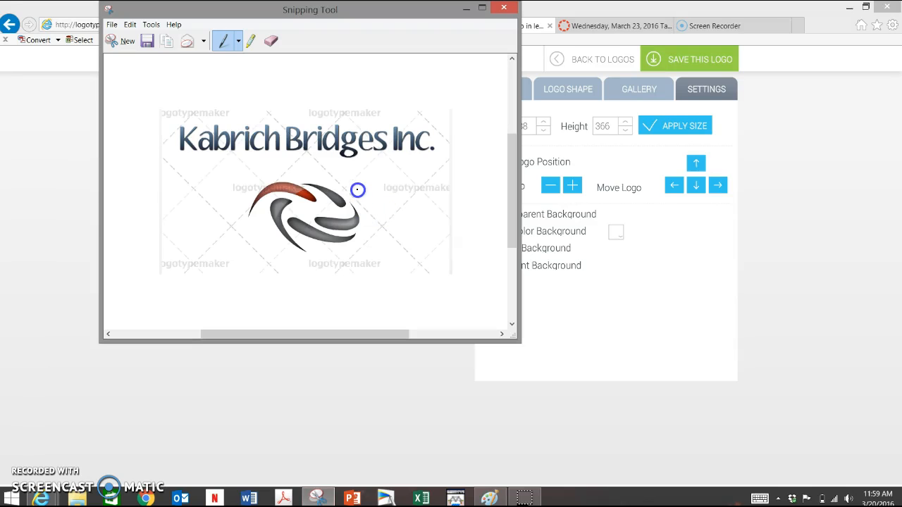
# Step: Insert the snip into a new e-mail message, and discard both the message and the snip without saving
pyautogui.click(190, 38)
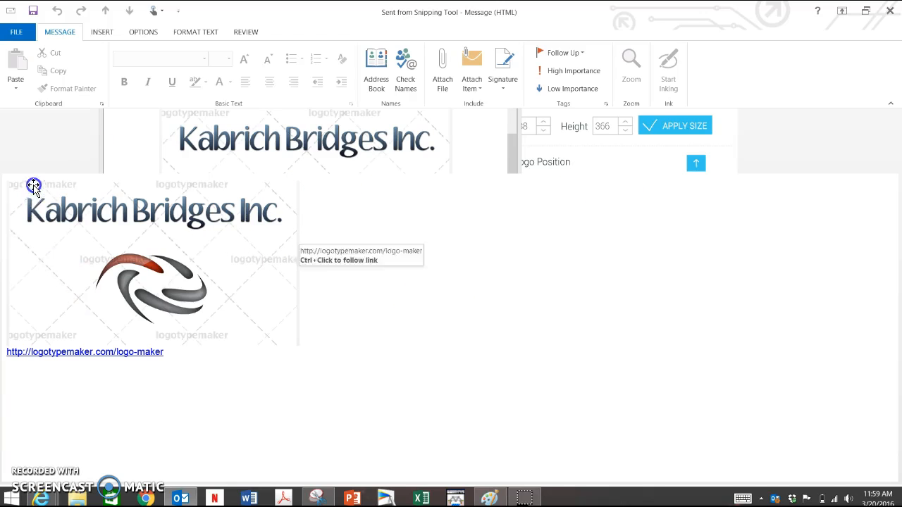
pyautogui.click(893, 15)
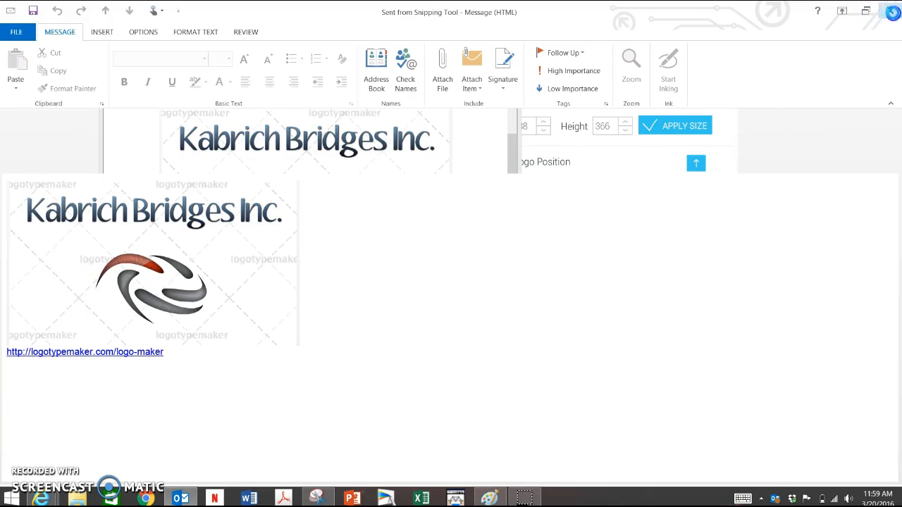
pyautogui.click(454, 282)
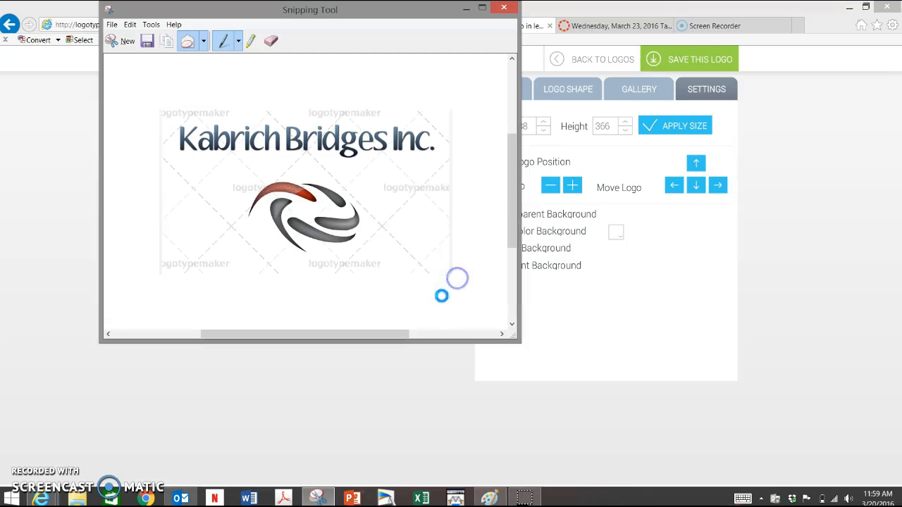
pyautogui.click(503, 7)
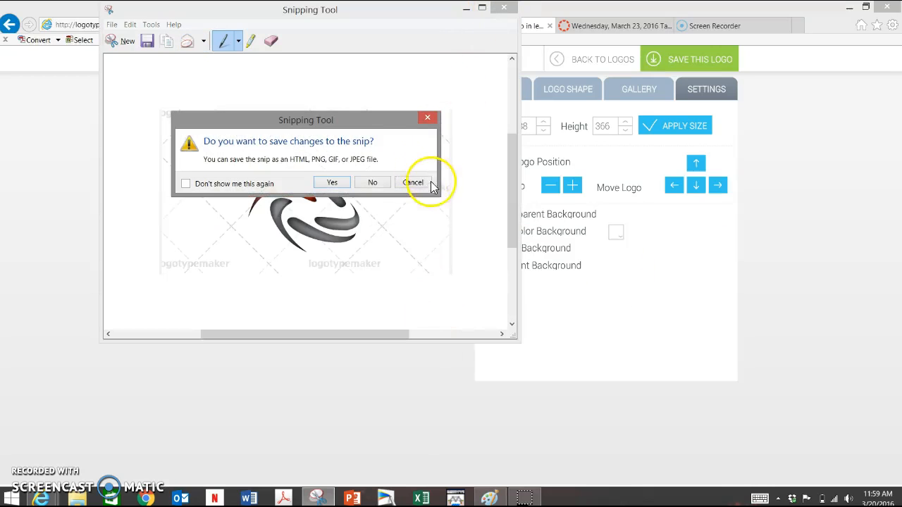
pyautogui.click(372, 182)
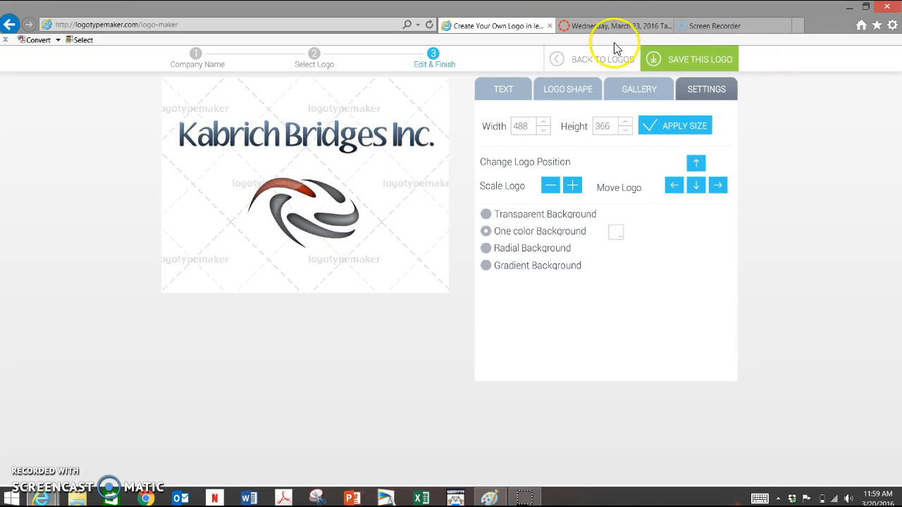